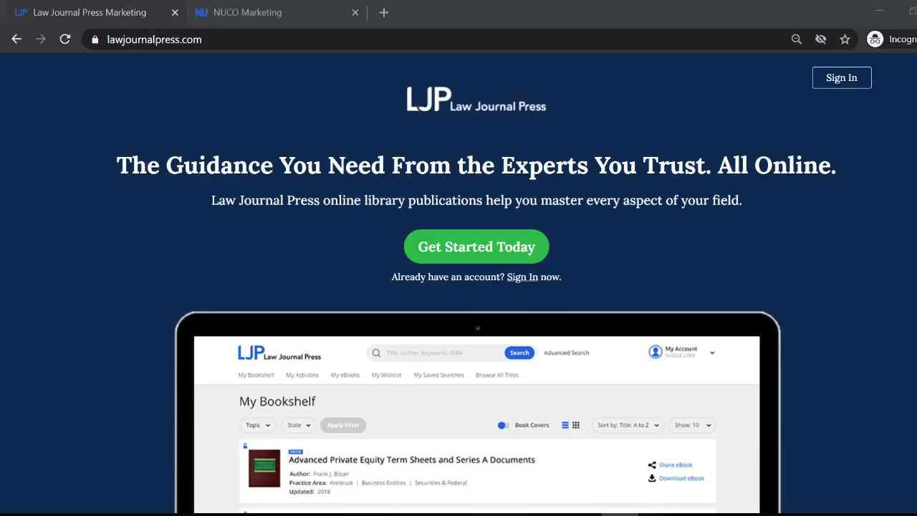
# Compare the NU Online Library and Law Journal Press home pages, sign in to Law Journal Press, and dismiss the welcome tour
pyautogui.click(237, 10)
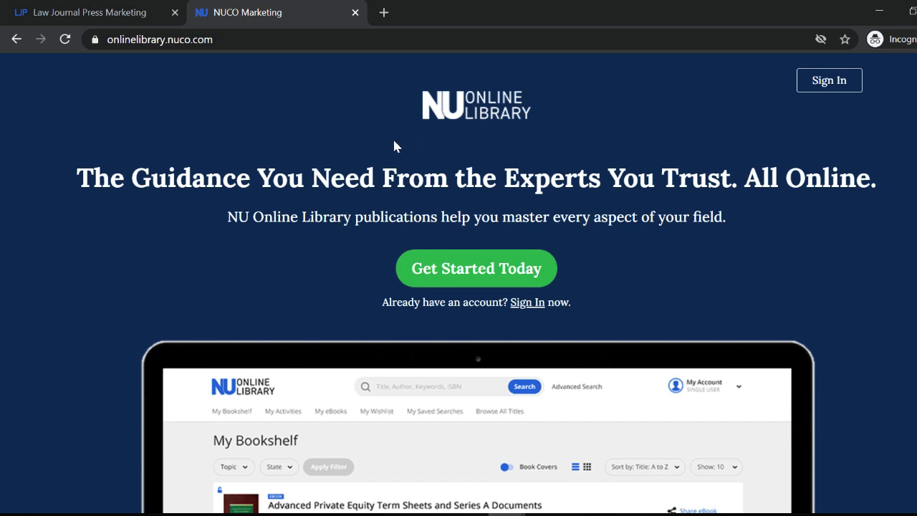
pyautogui.click(74, 11)
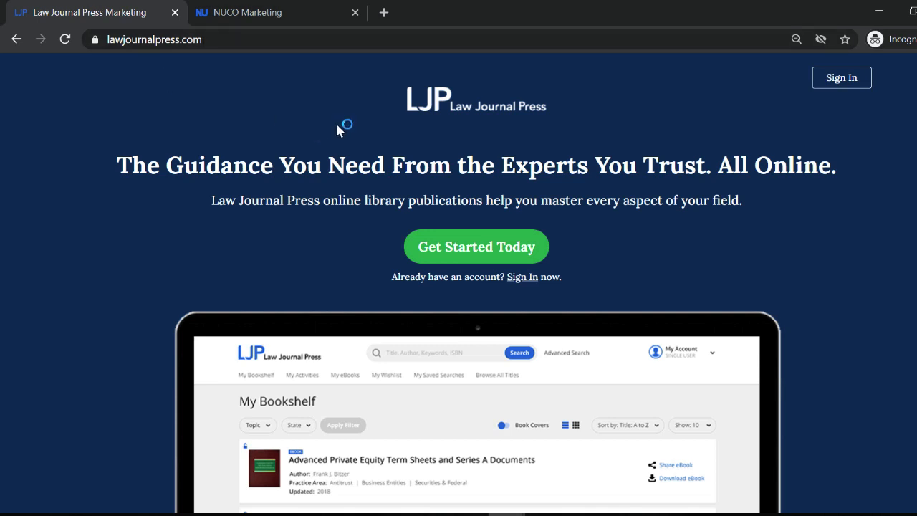
pyautogui.click(835, 79)
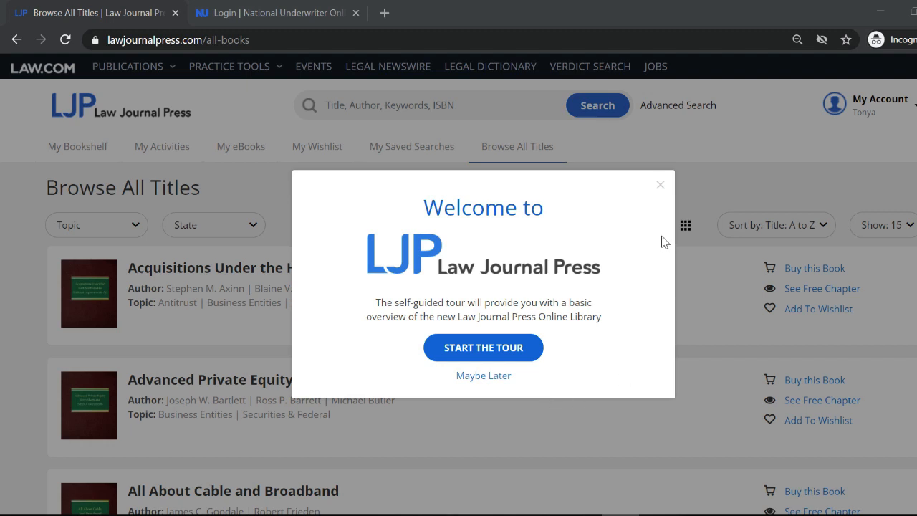
pyautogui.click(660, 185)
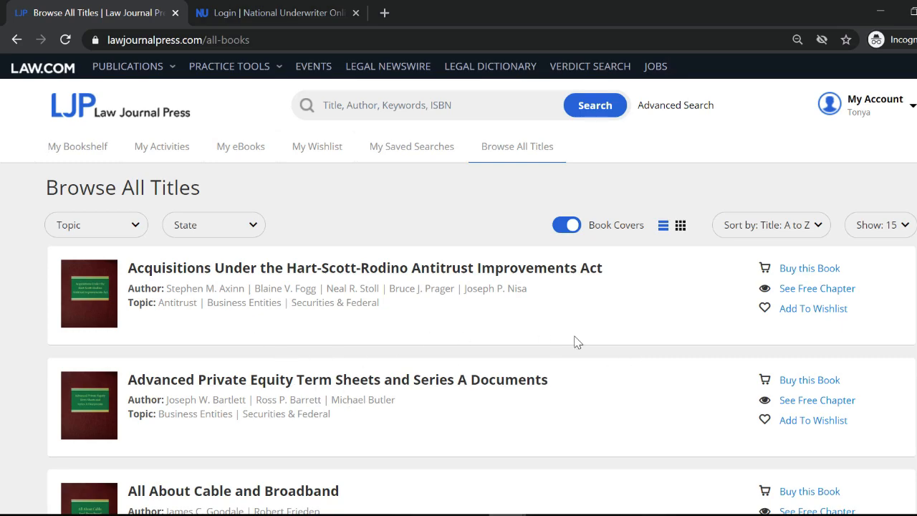
# Look through the full title list and examine the available topic and state filter options without applying any
pyautogui.scroll(-7, 577, 343)
pyautogui.scroll(7, 580, 347)
pyautogui.click(121, 227)
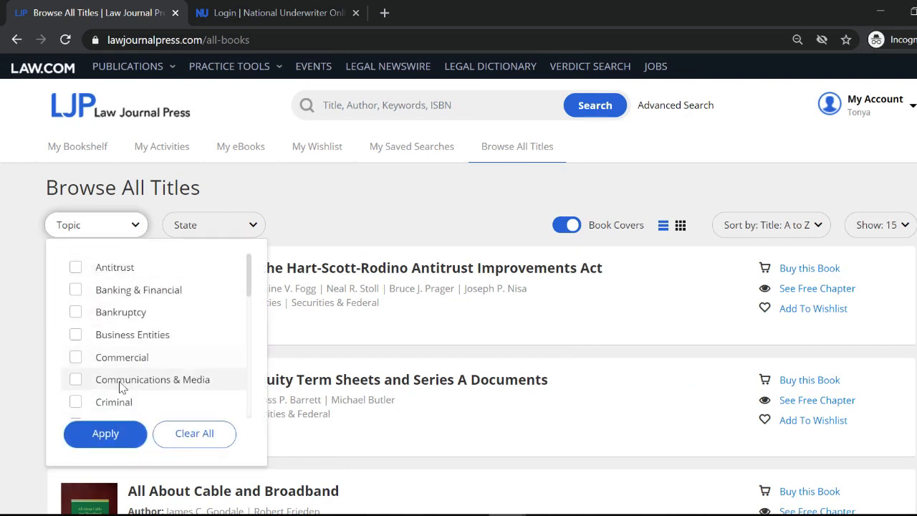
pyautogui.click(212, 226)
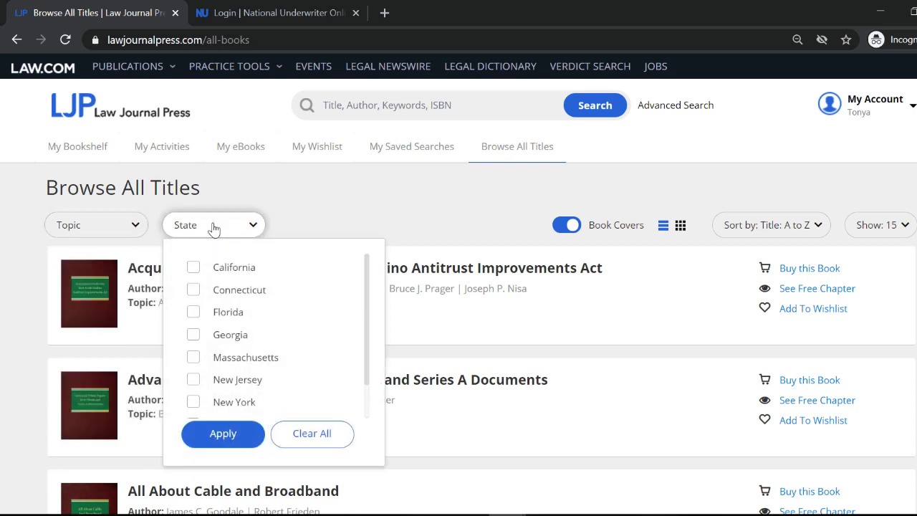
pyautogui.click(387, 192)
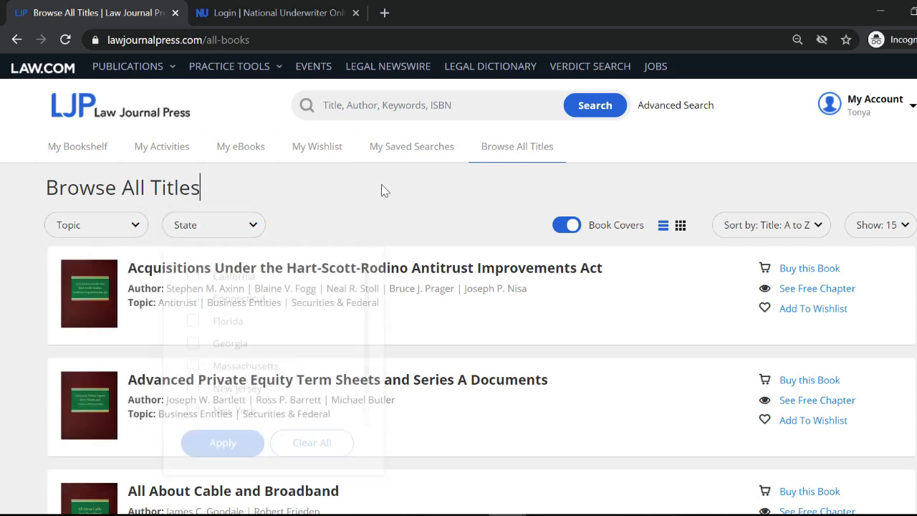
# Search the library for "Reits" and open the book REITs: Mergers and Acquisitions
pyautogui.click(331, 105)
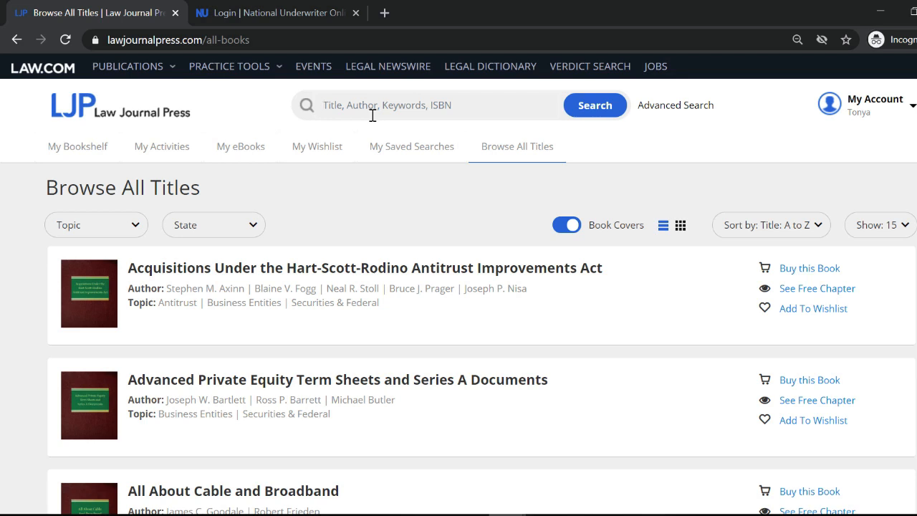
pyautogui.write('Reits')
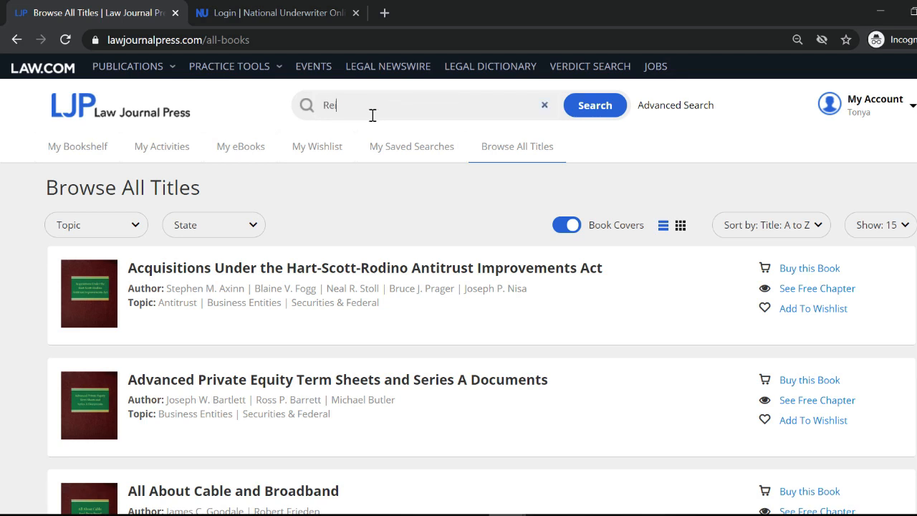
pyautogui.click(597, 106)
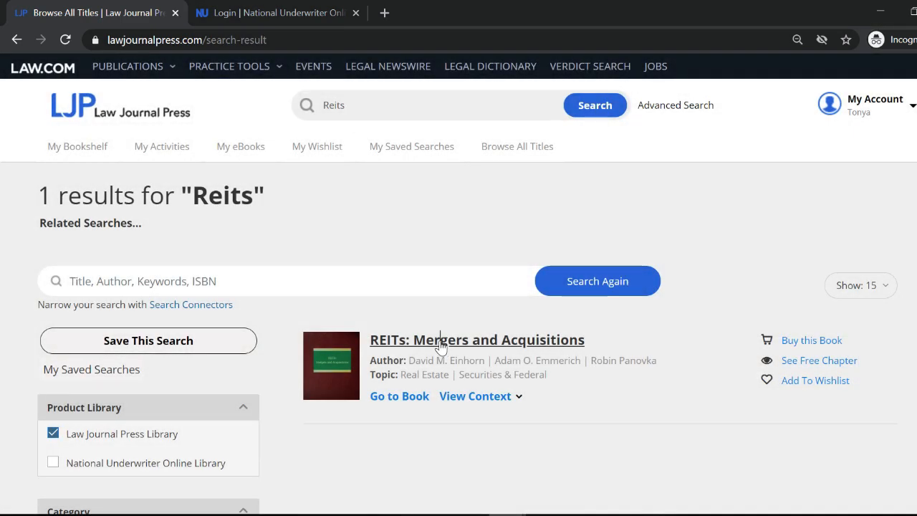
pyautogui.click(442, 341)
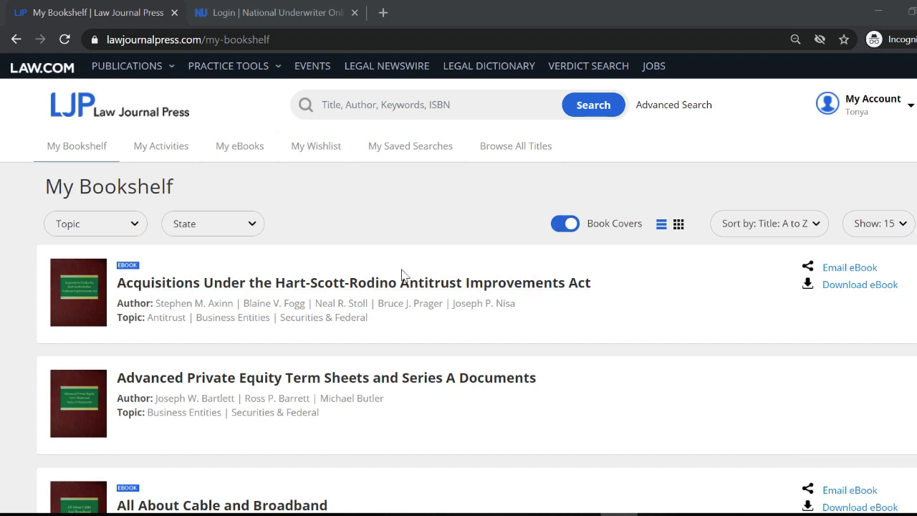
# Toggle the book covers off and on in My Bookshelf, and try the grid view before restoring the list view
pyautogui.click(563, 224)
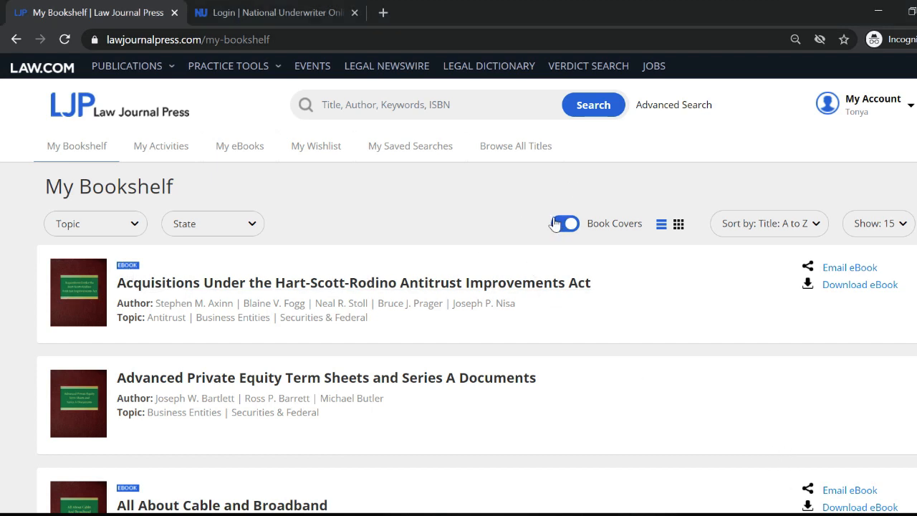
pyautogui.click(572, 225)
pyautogui.click(679, 225)
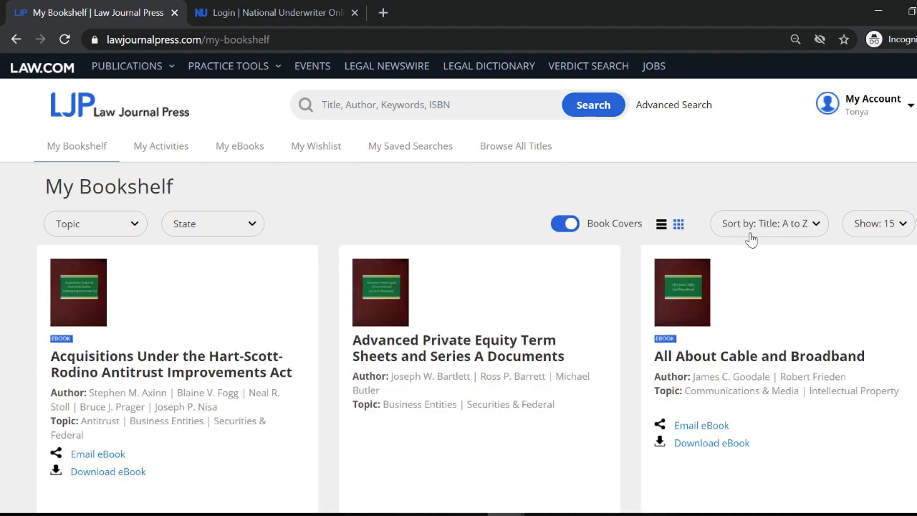
pyautogui.click(662, 224)
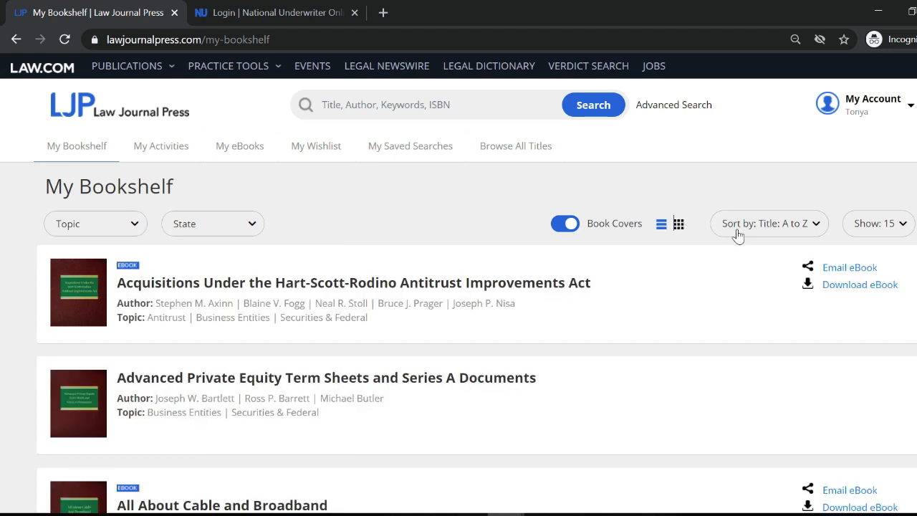
# Examine the bookshelf's sorting options and its choices for the number of titles shown, leaving both as they are
pyautogui.click(778, 226)
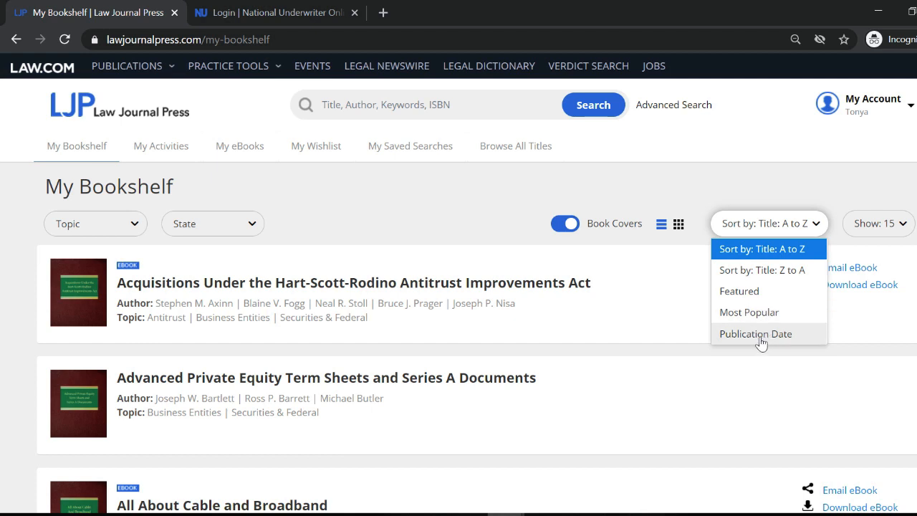
pyautogui.click(900, 224)
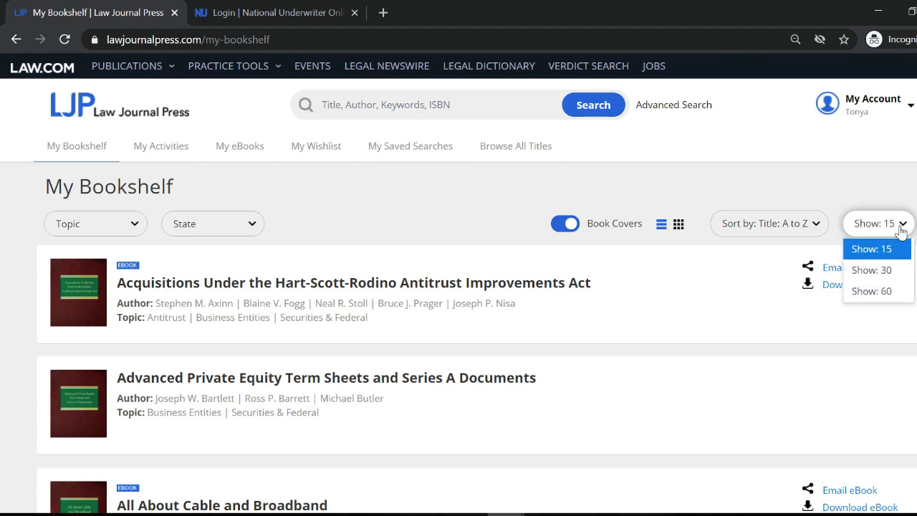
pyautogui.click(420, 198)
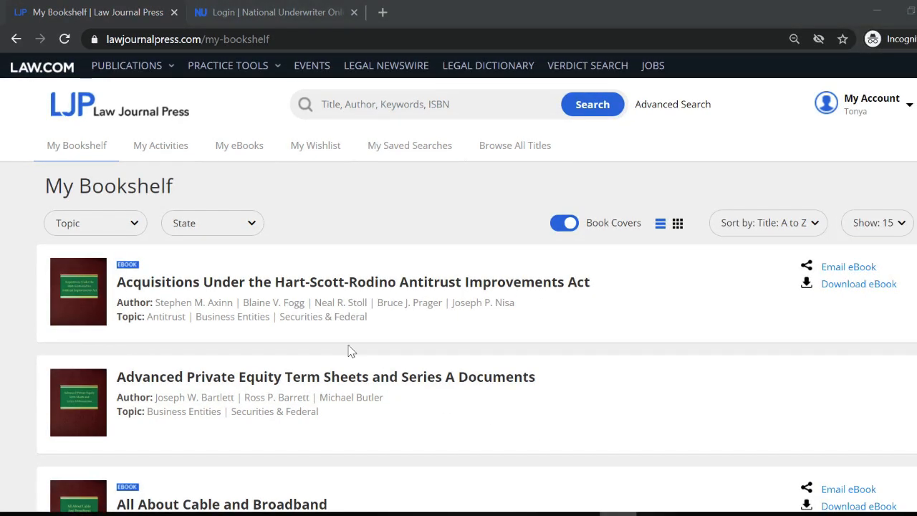
# View the saved folders under My Activities and open the My eBooks list
pyautogui.click(164, 147)
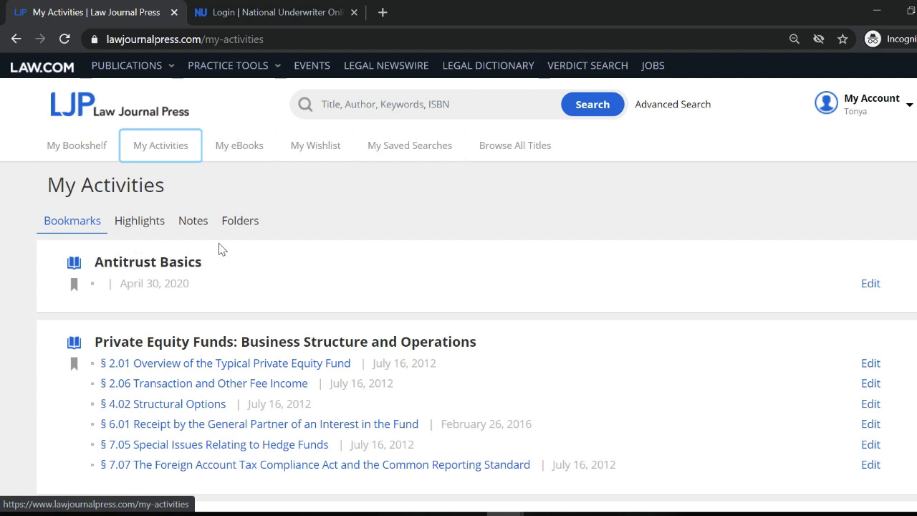
pyautogui.click(255, 227)
pyautogui.click(237, 147)
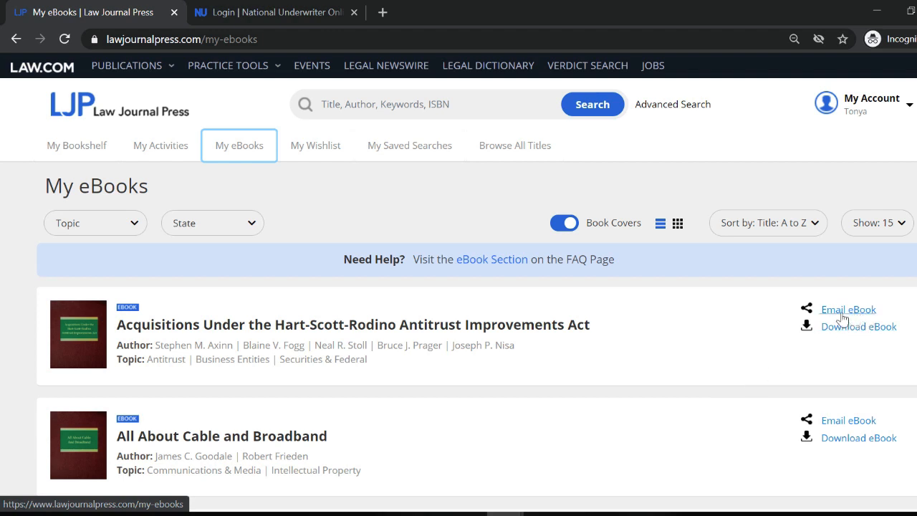
# From the full title list, open and skim the free Chapter 1 of Advanced Private Equity Term Sheets and Series A Documents
pyautogui.click(510, 147)
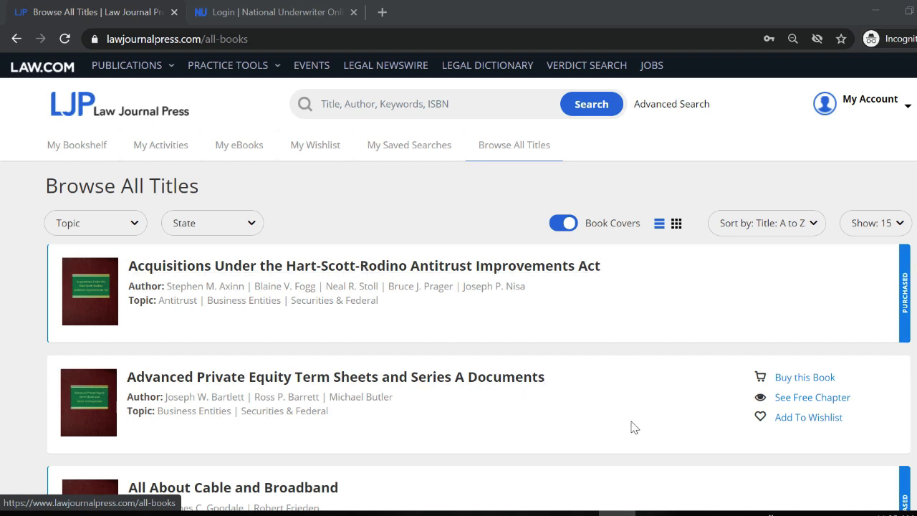
pyautogui.scroll(-1, 634, 428)
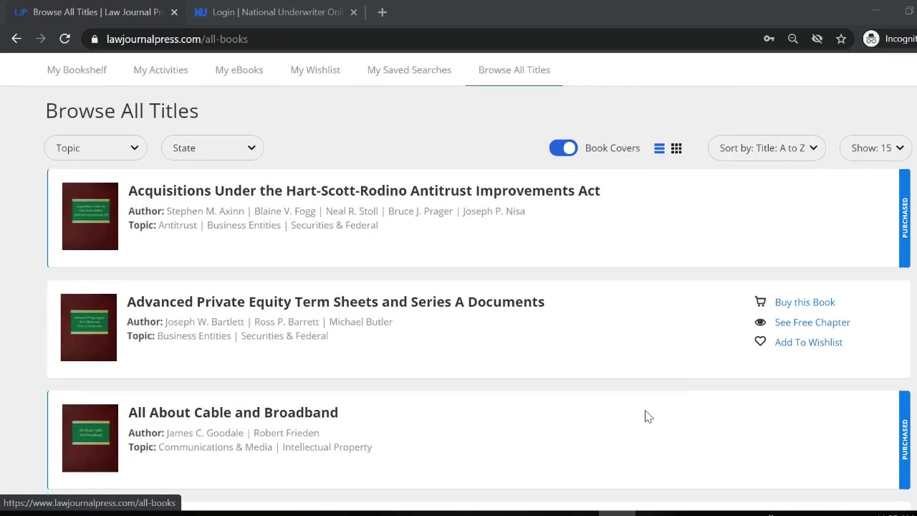
pyautogui.click(806, 329)
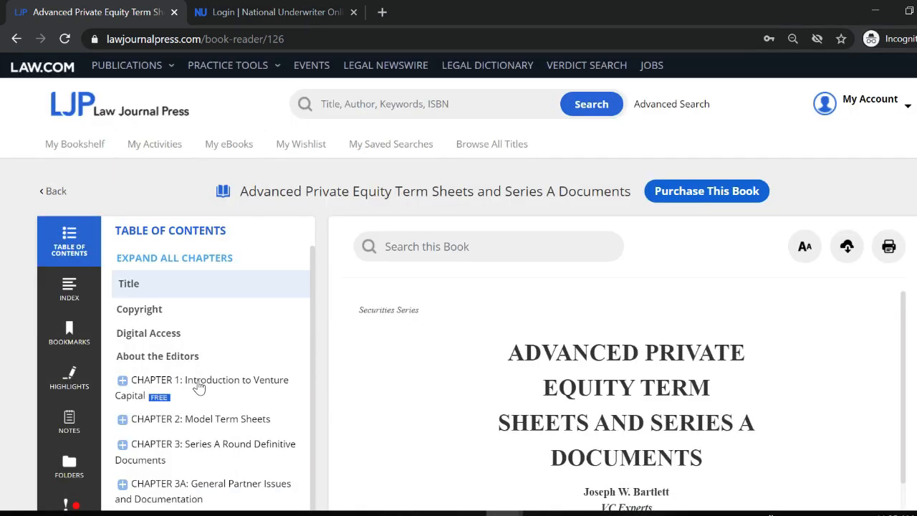
pyautogui.click(189, 386)
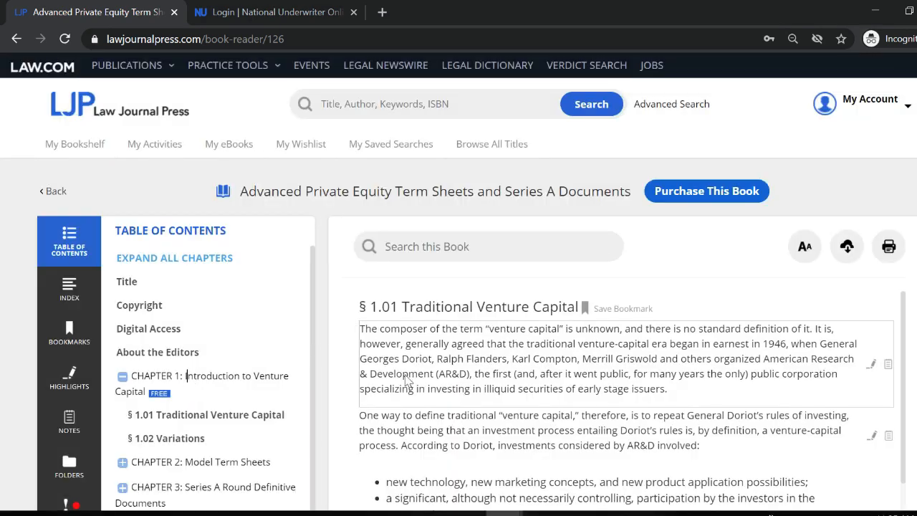
pyautogui.scroll(-3, 240, 348)
pyautogui.scroll(3, 240, 349)
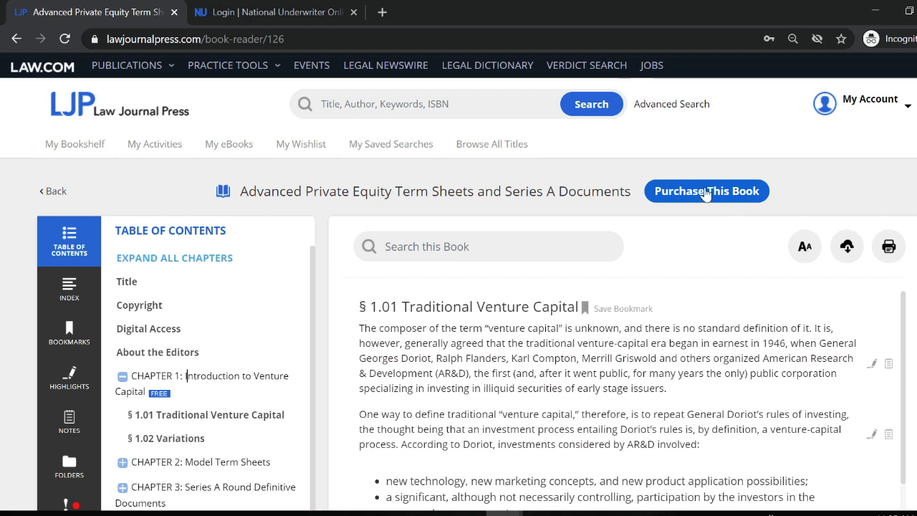
# Add Advanced Private Equity Term Sheets and Series A Documents to the wishlist from the full title list, and open My Wishlist
pyautogui.click(511, 144)
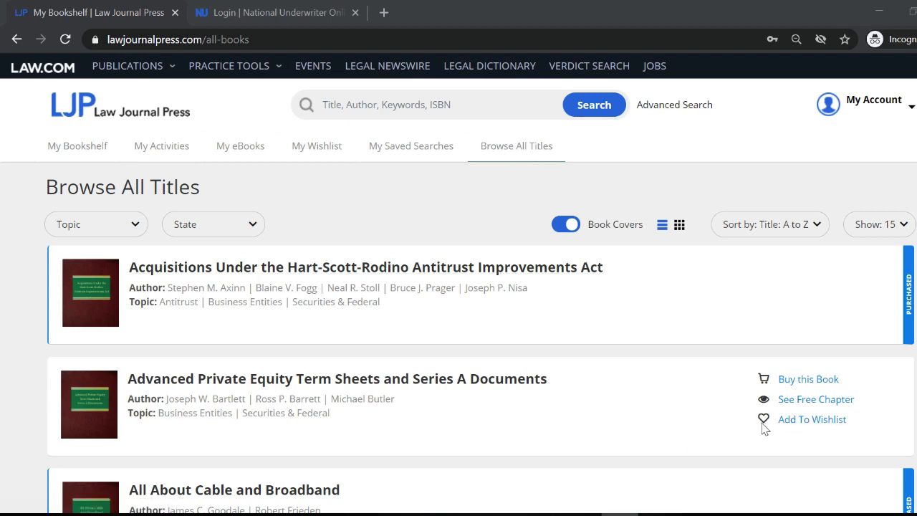
pyautogui.click(797, 422)
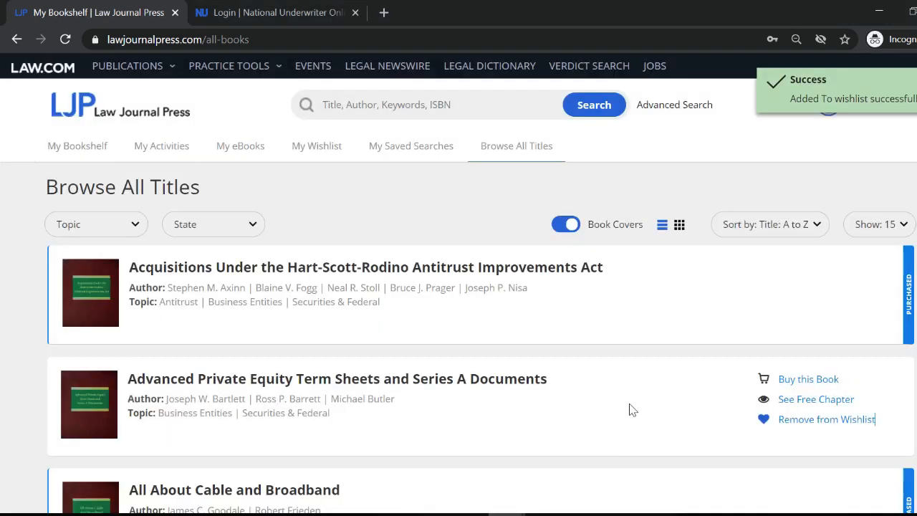
pyautogui.click(314, 150)
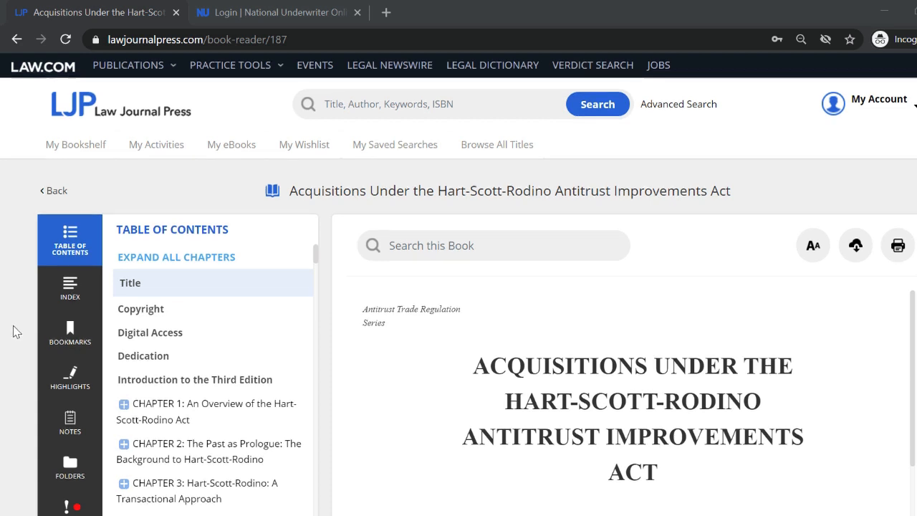
# Expand Chapter 1 in the Hart-Scott-Rodino book's table of contents and open § 1.02 The Basic Goals of the Act
pyautogui.scroll(-1, 13, 330)
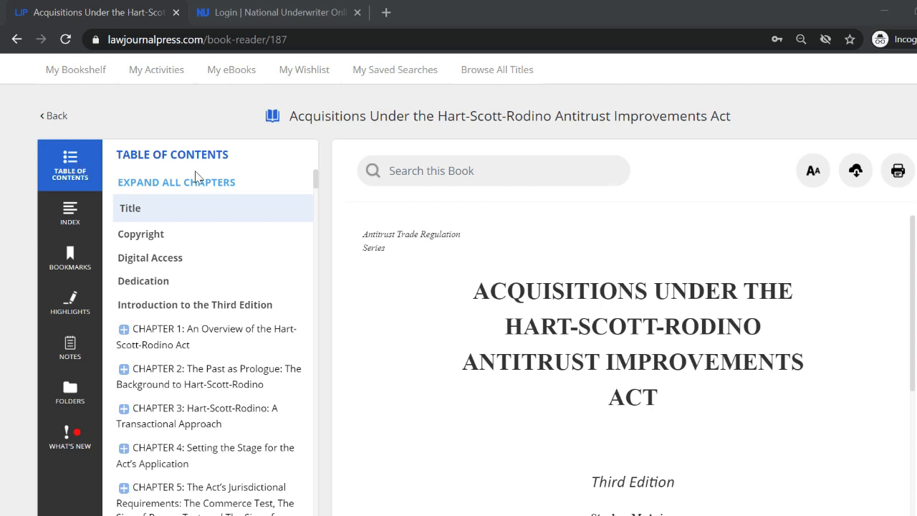
pyautogui.click(174, 329)
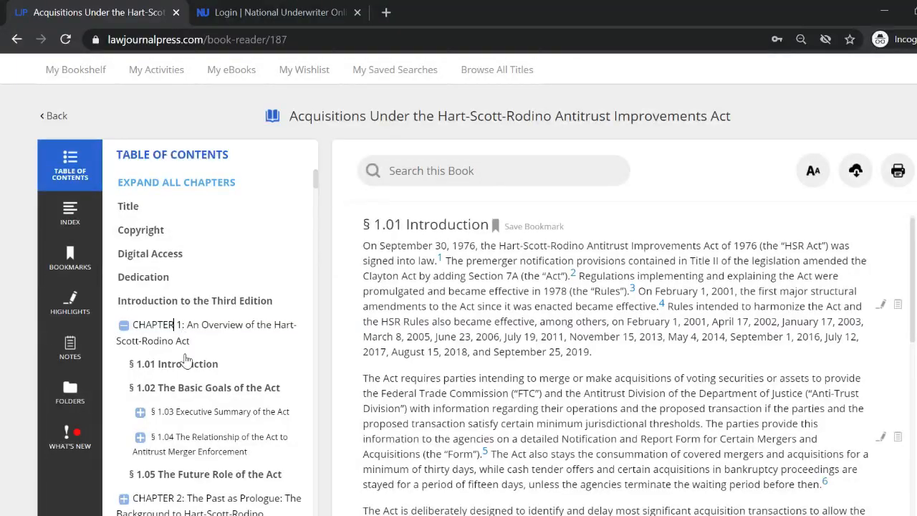
pyautogui.click(189, 390)
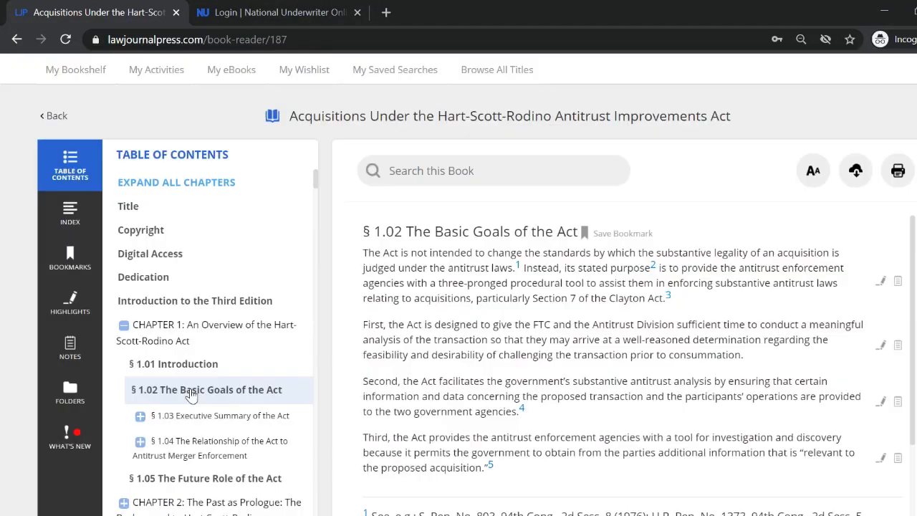
# Open the 4.03[1] reference for Acquired Person from the book's index and check the What's New section
pyautogui.click(70, 213)
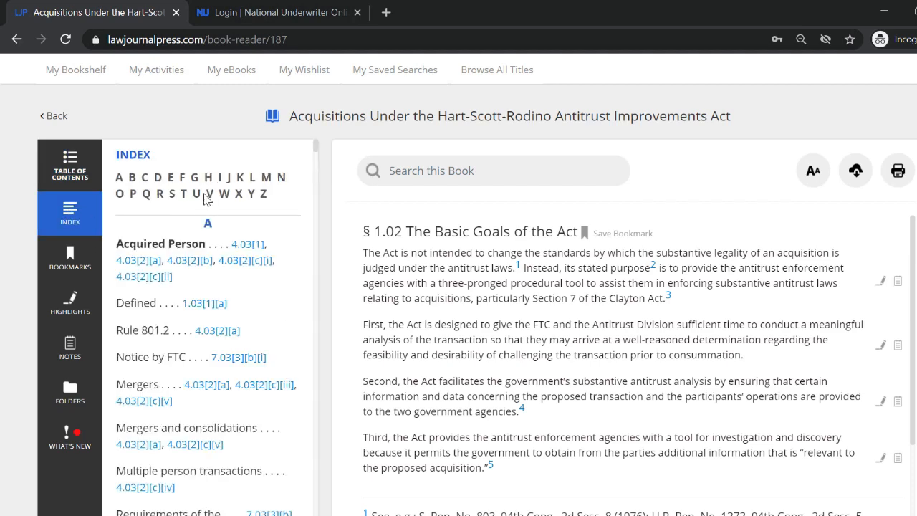
pyautogui.click(254, 248)
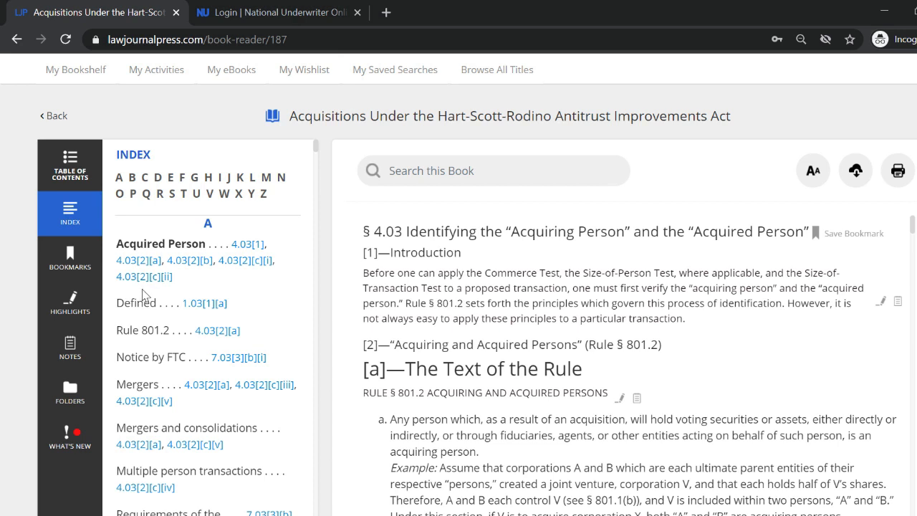
pyautogui.click(66, 446)
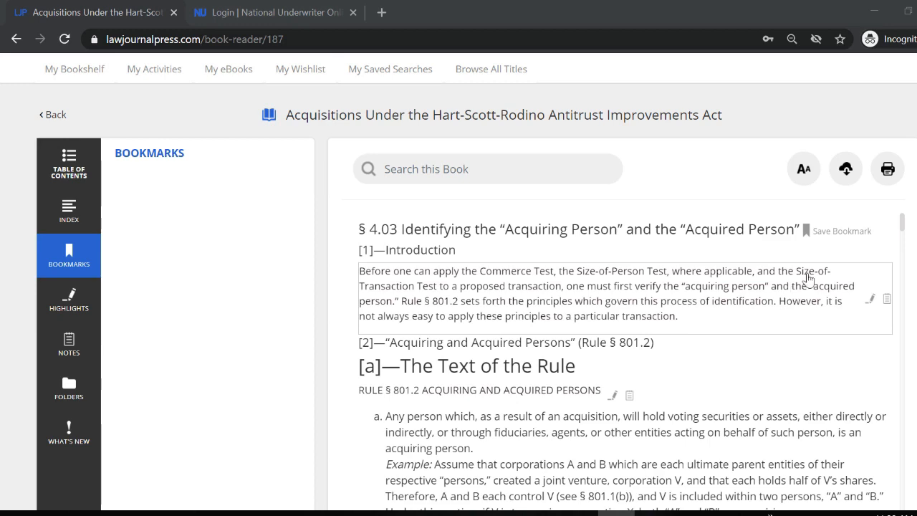
# Bookmark § 4.03 Identifying the "Acquiring Person" and the "Acquired Person", and return to the book's table of contents
pyautogui.click(807, 233)
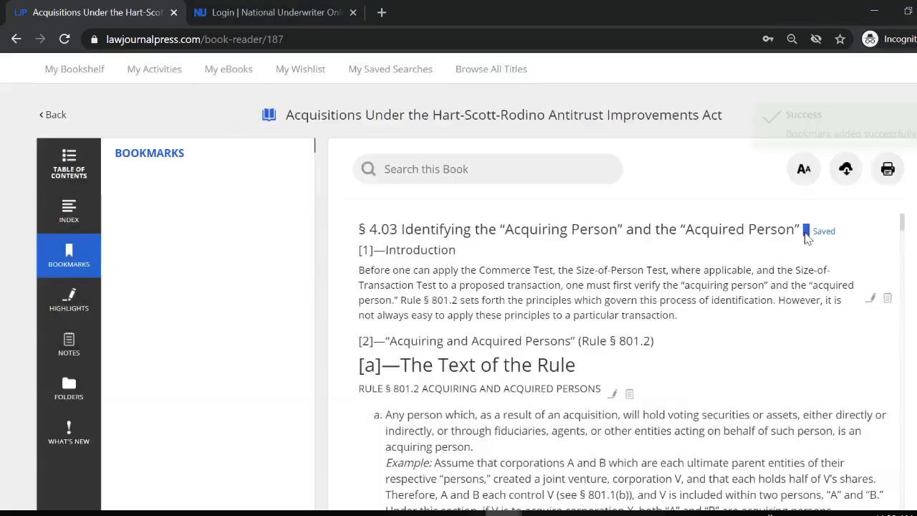
pyautogui.click(75, 166)
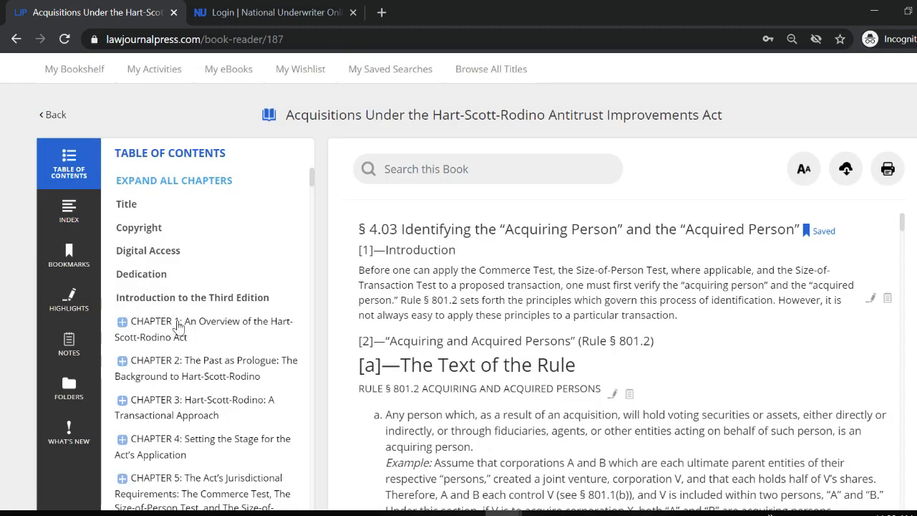
# Open Chapter 1 from the table of contents, and return to § 4.03 through its saved bookmark
pyautogui.click(242, 322)
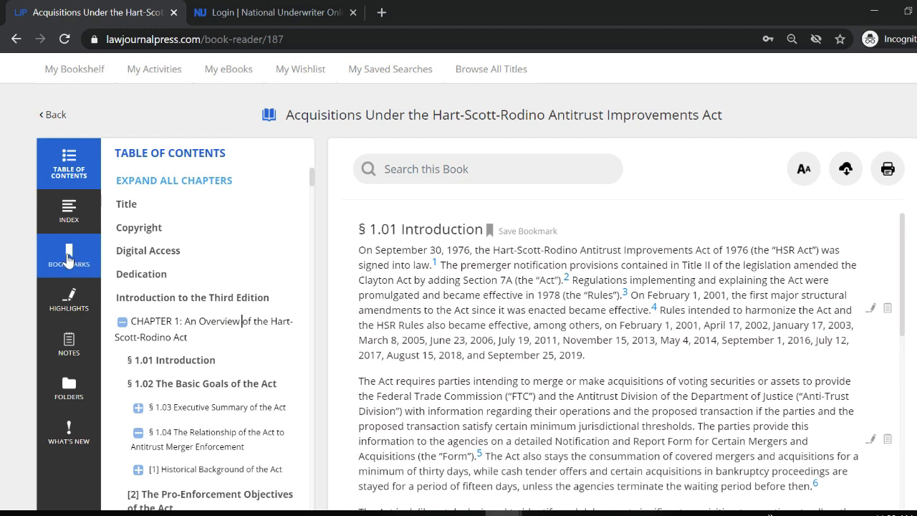
pyautogui.click(70, 260)
pyautogui.click(204, 186)
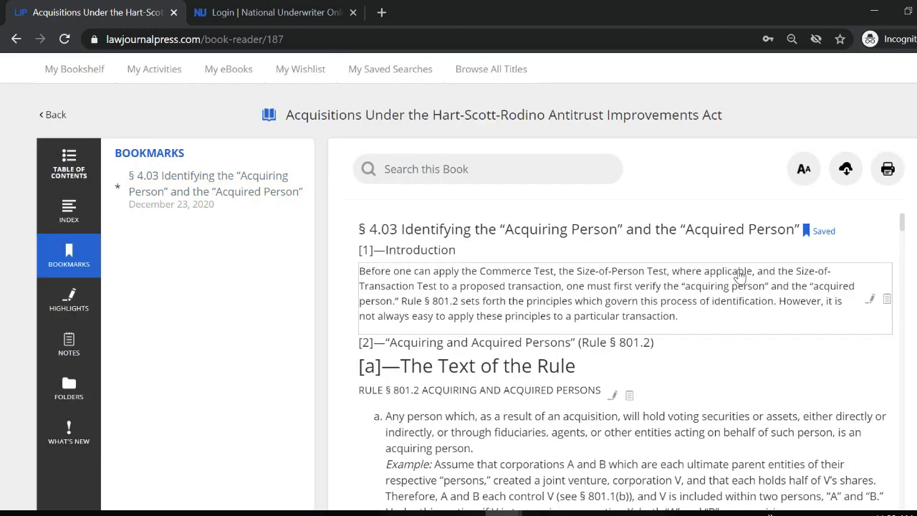
pyautogui.click(631, 513)
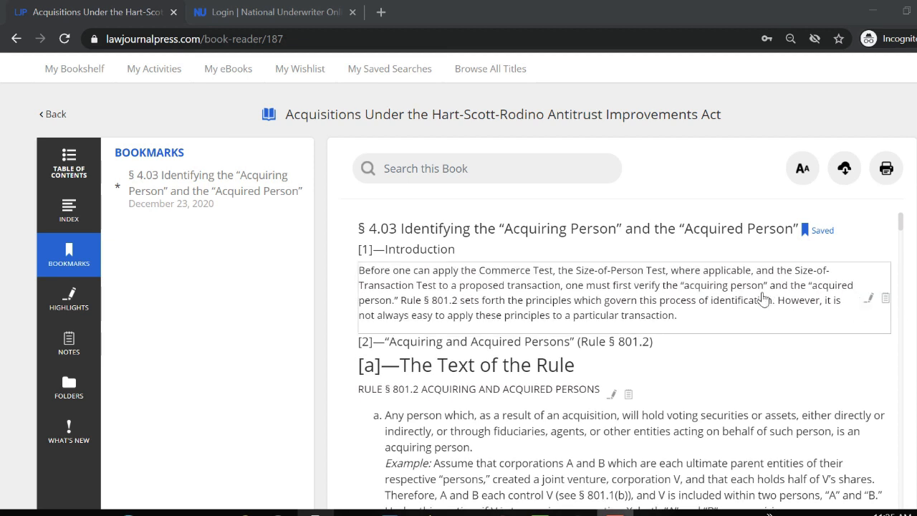
# Highlight the [1]—Introduction paragraph of § 4.03 in Blue
pyautogui.click(869, 299)
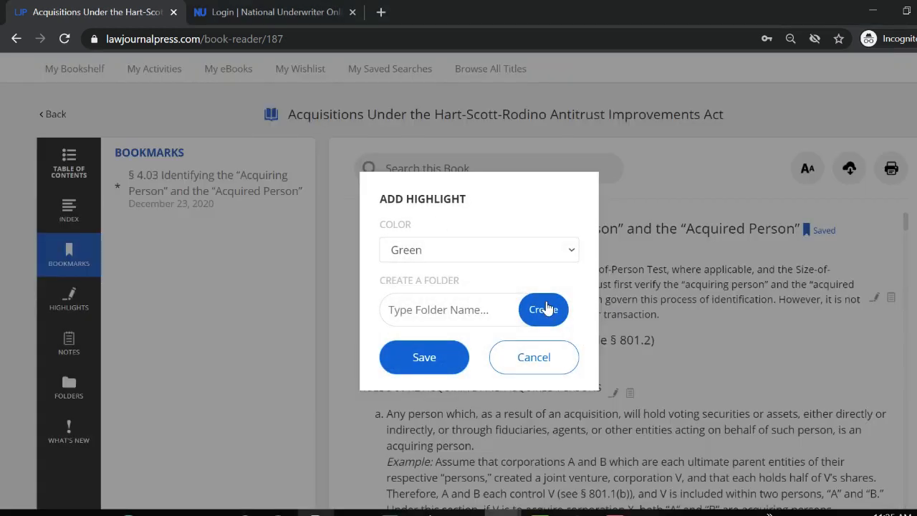
pyautogui.click(557, 252)
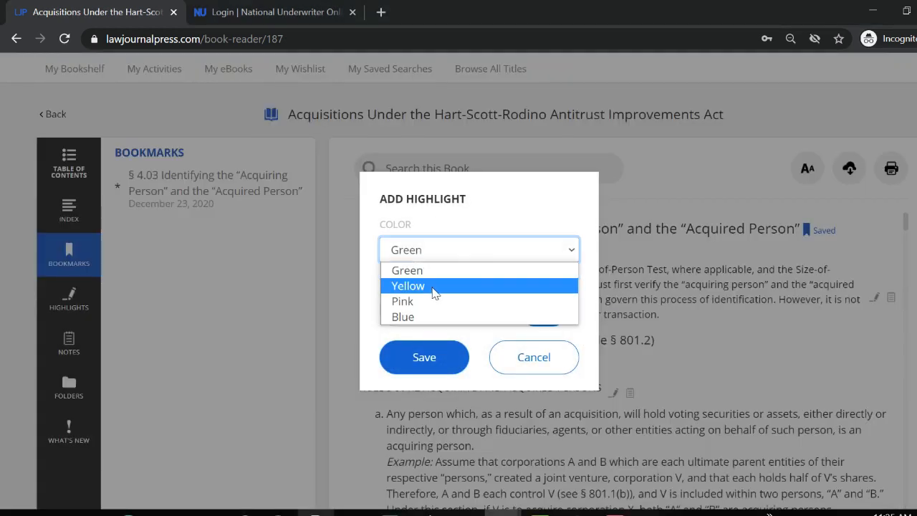
pyautogui.click(410, 315)
pyautogui.click(445, 357)
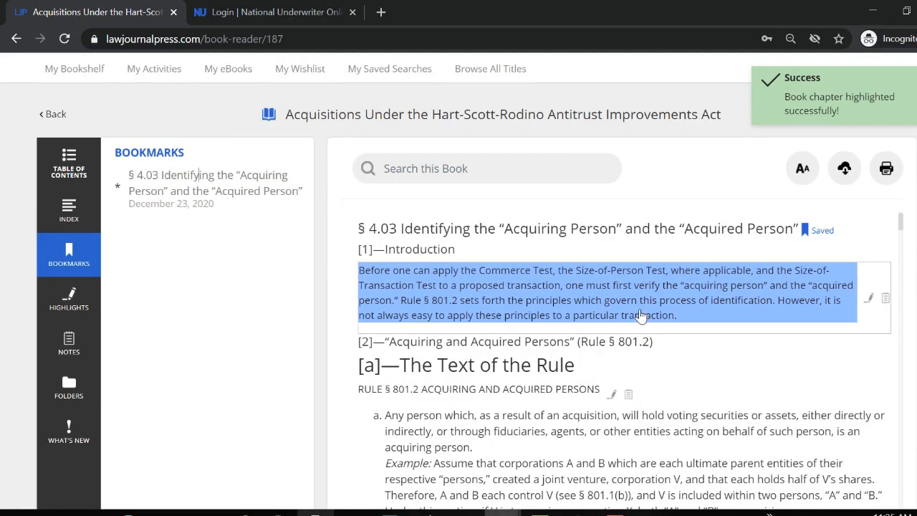
# Add the note "This is important" to the highlighted introduction paragraph of § 4.03
pyautogui.click(886, 301)
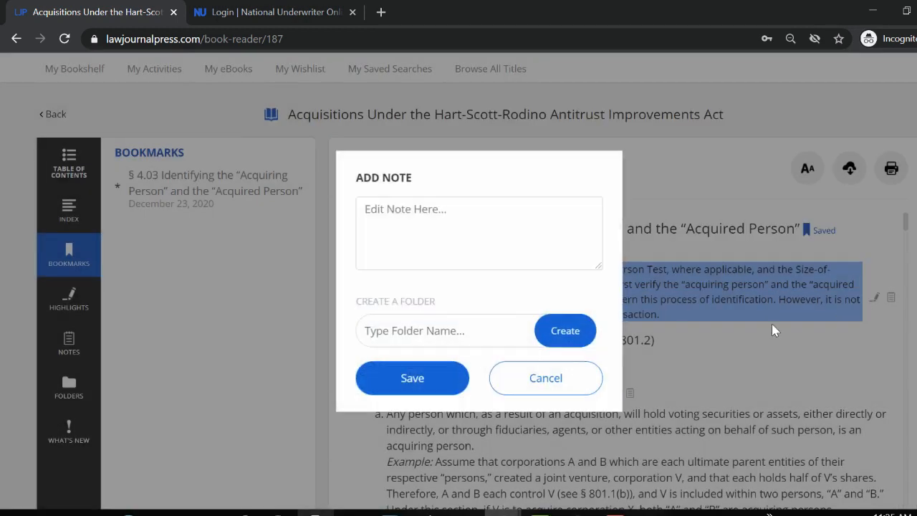
pyautogui.click(390, 228)
pyautogui.write('This')
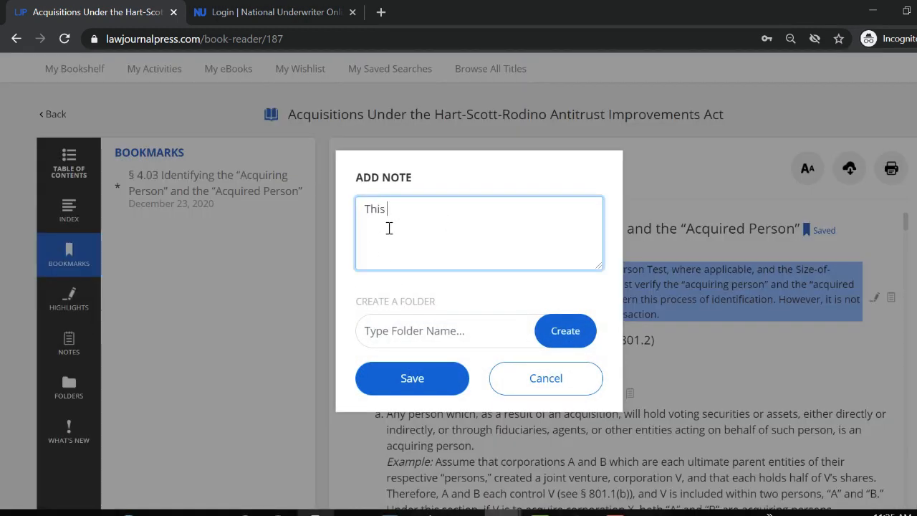
pyautogui.write(' is important')
pyautogui.click(426, 378)
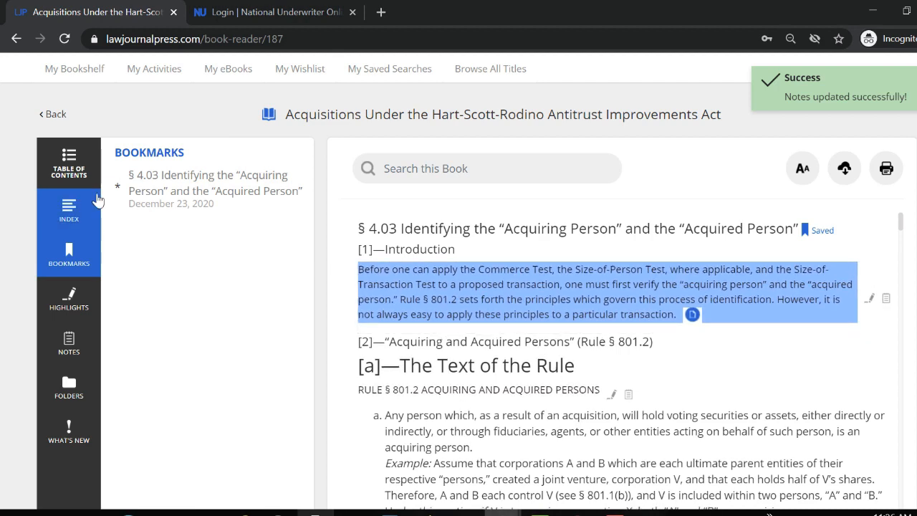
# Open Chapter 1 from the table of contents, and return to § 4.03 through its saved highlight
pyautogui.click(68, 161)
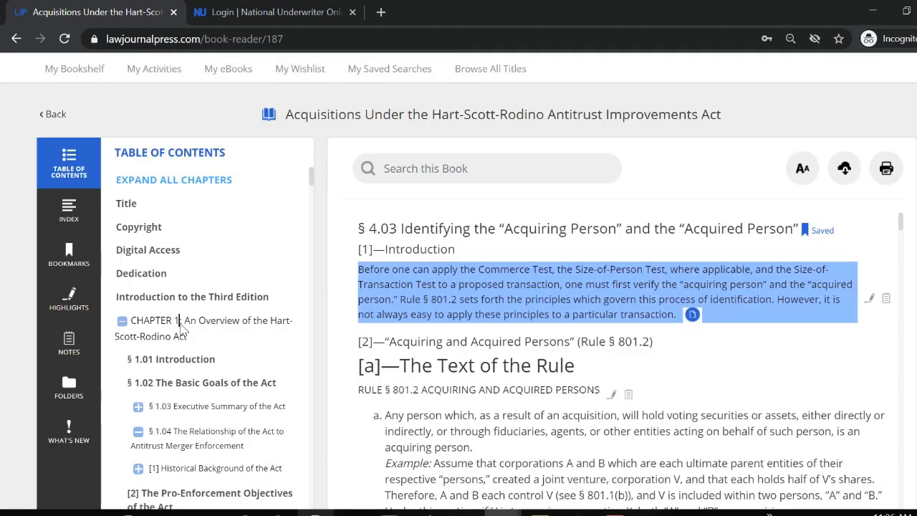
pyautogui.click(181, 328)
pyautogui.click(229, 329)
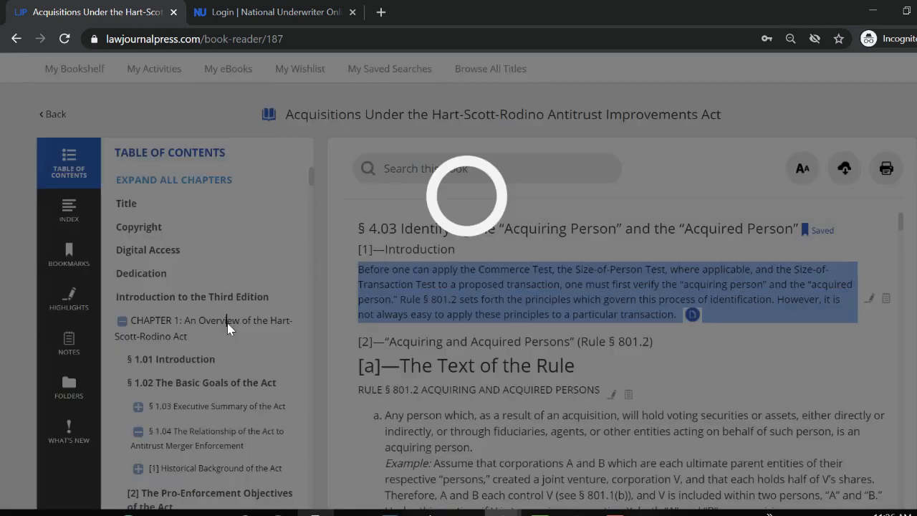
pyautogui.click(96, 301)
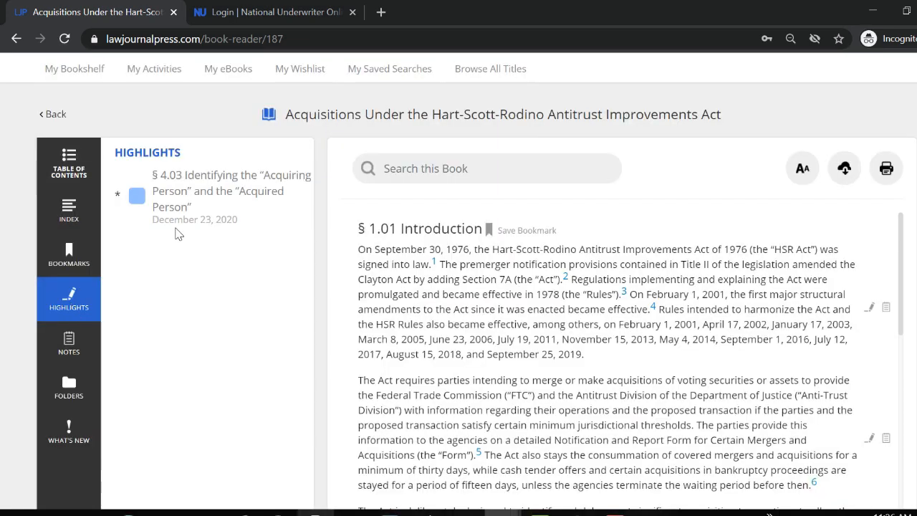
pyautogui.click(171, 203)
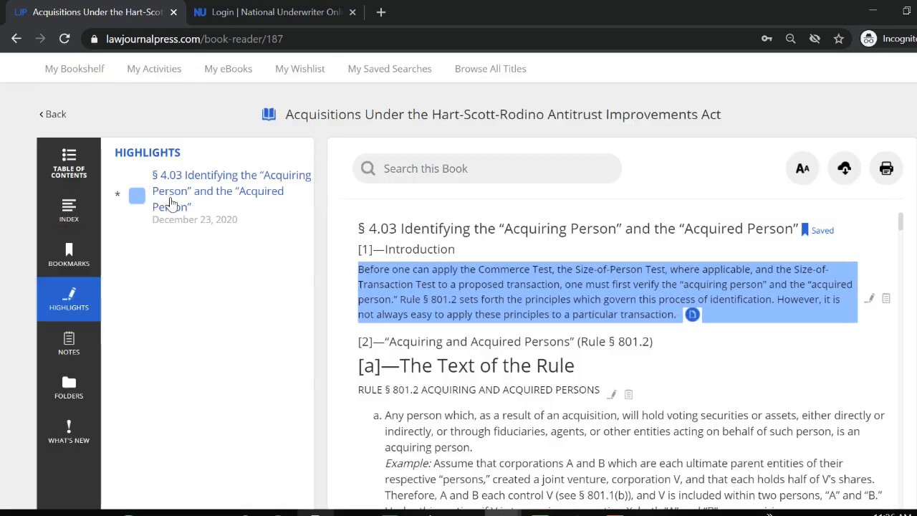
# Edit the note on the highlighted § 4.03 paragraph to read "This is super important"
pyautogui.click(693, 316)
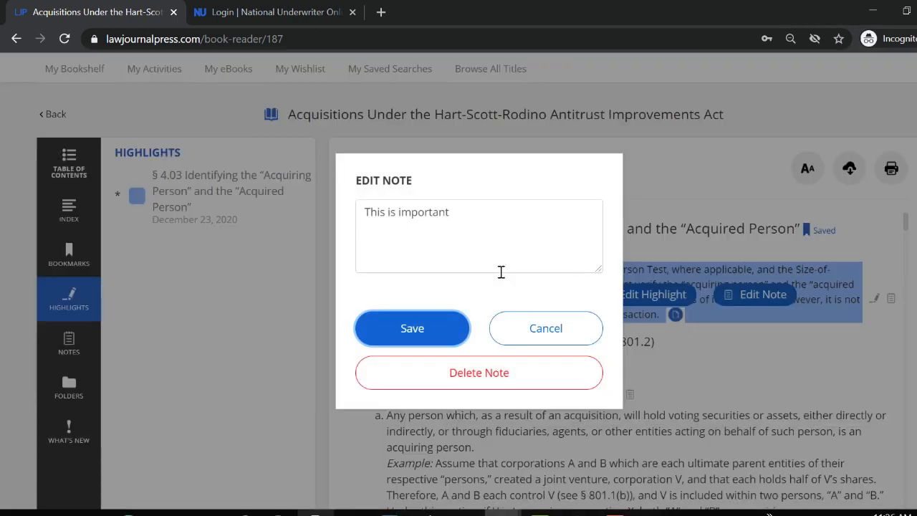
pyautogui.click(398, 214)
pyautogui.write('suoer')
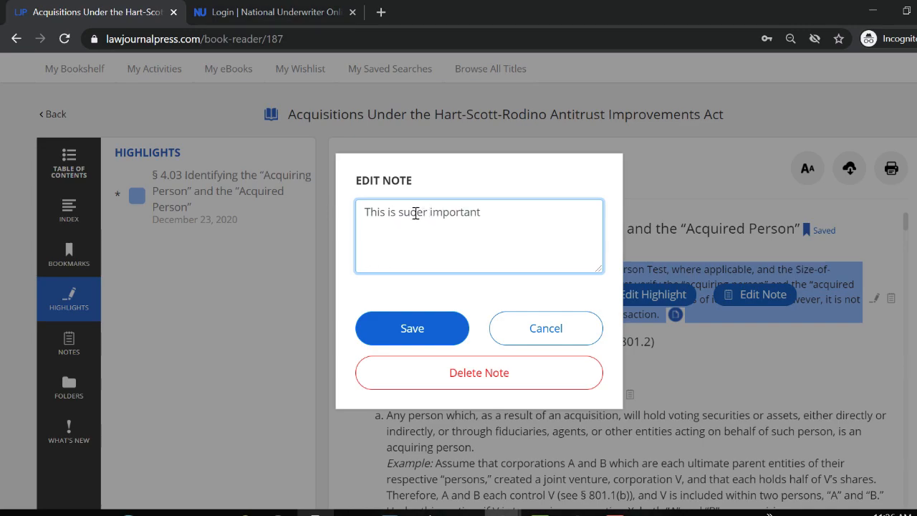
pyautogui.write(' p')
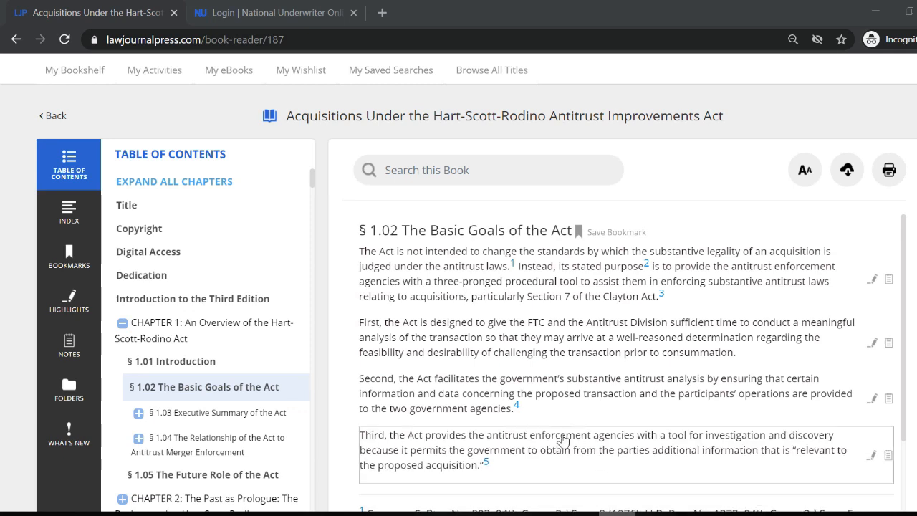
# Highlight the paragraph beginning "First, the Act is designed" in § 1.02 in Green and file it in a new folder named January
pyautogui.click(873, 347)
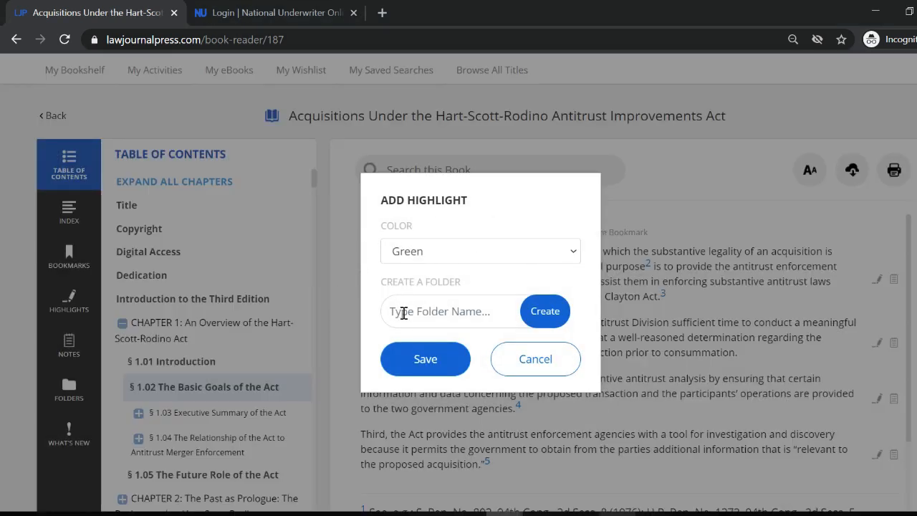
pyautogui.click(405, 313)
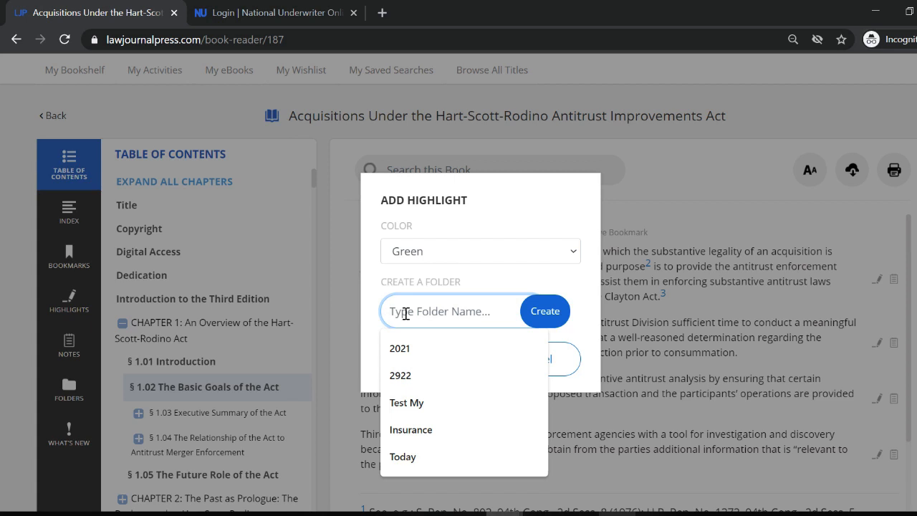
pyautogui.write('Ja')
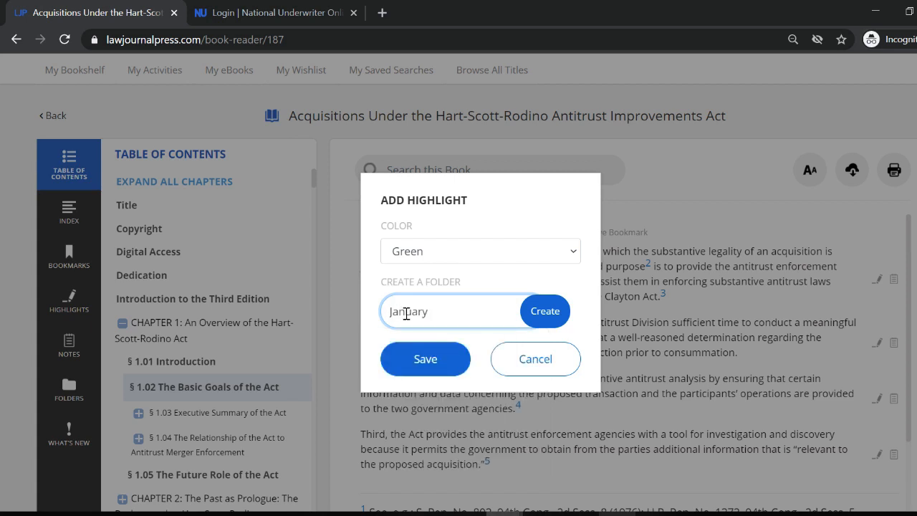
pyautogui.write('nuary')
pyautogui.click(548, 312)
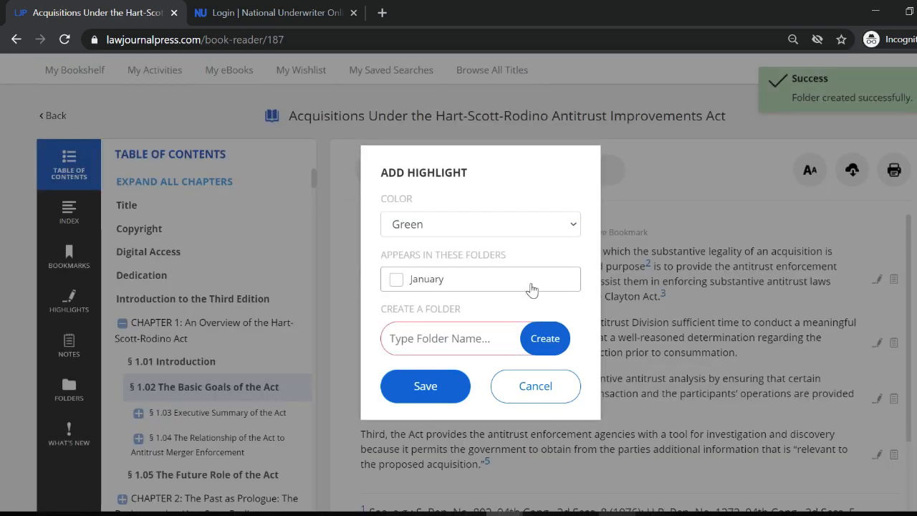
pyautogui.click(396, 279)
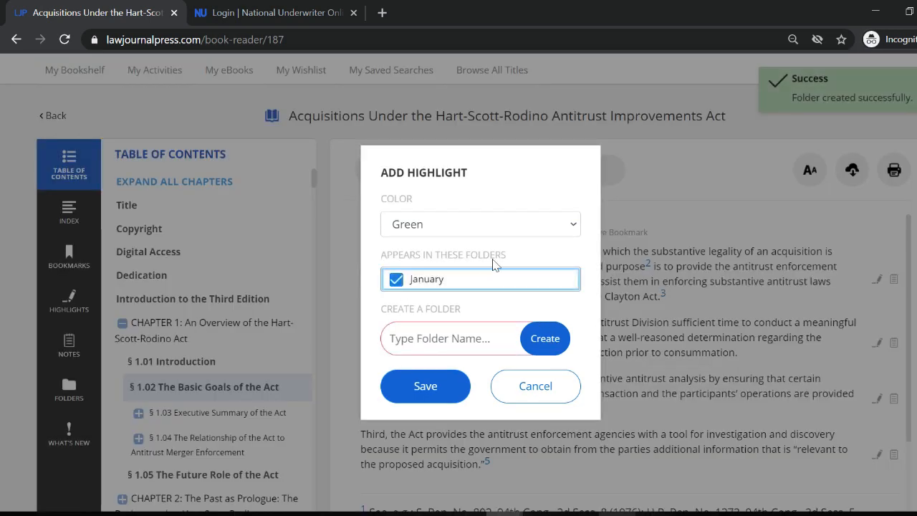
pyautogui.click(428, 399)
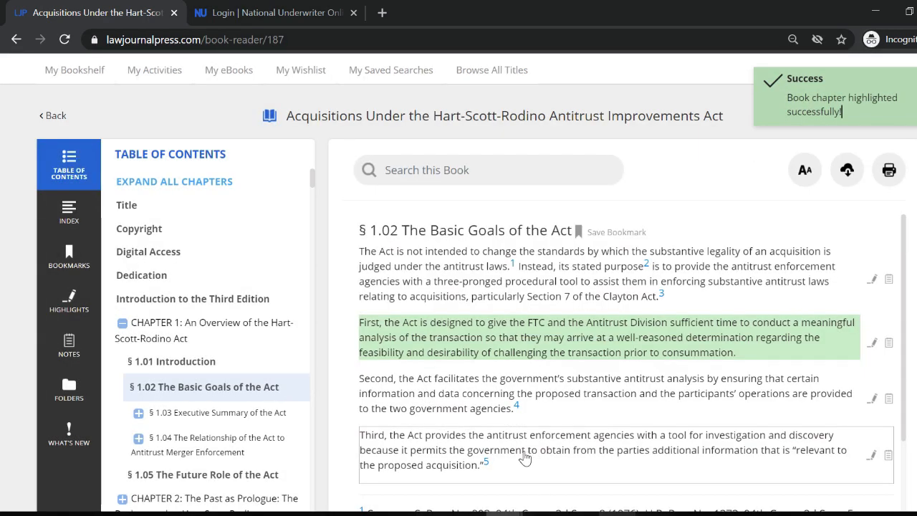
# View the highlights saved in the January folder, and go to My Activities
pyautogui.click(69, 390)
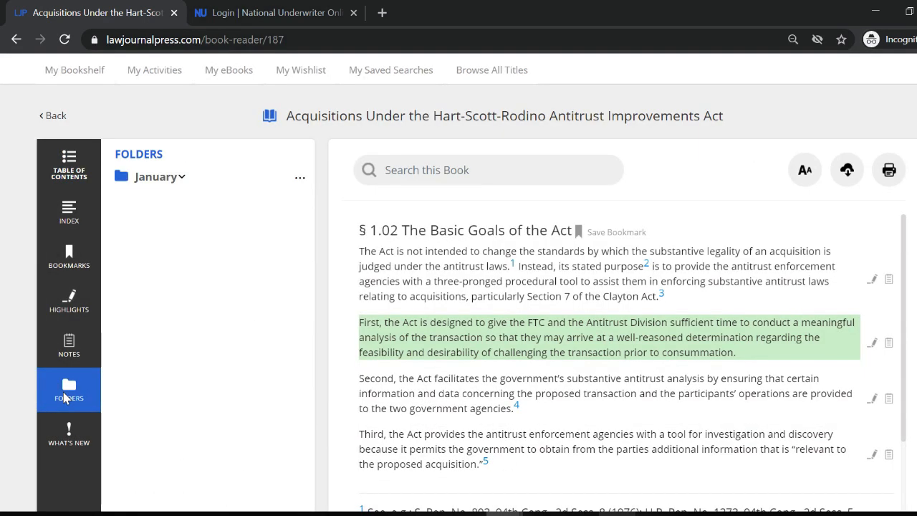
pyautogui.click(180, 176)
pyautogui.click(201, 198)
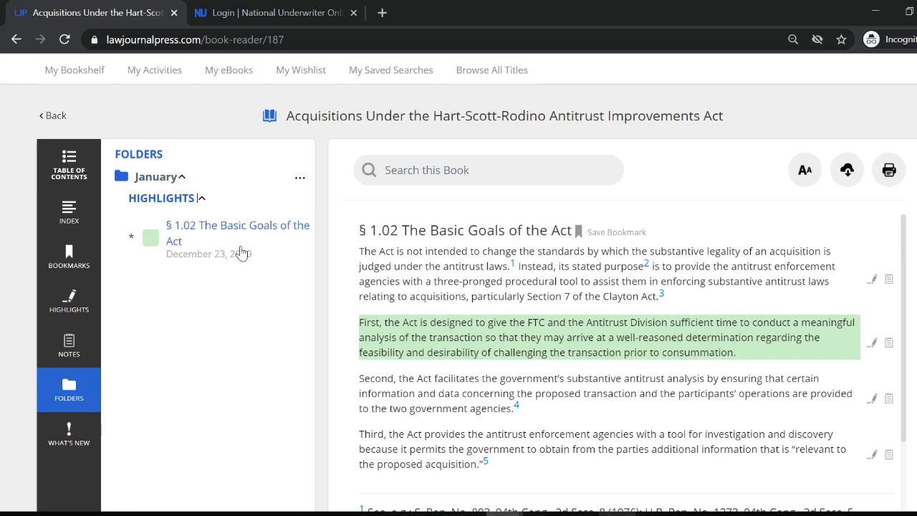
pyautogui.scroll(1, 291, 379)
pyautogui.click(151, 145)
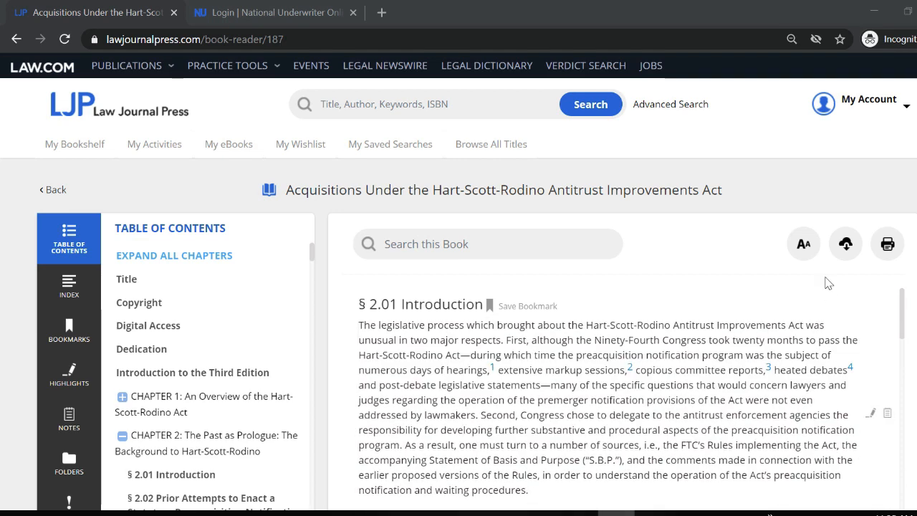
# Set the font size of the book text to Large
pyautogui.click(804, 244)
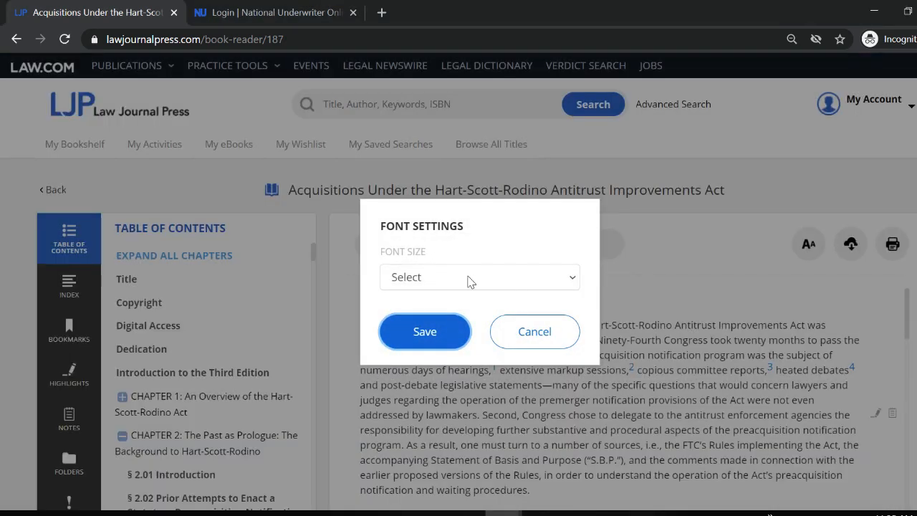
pyautogui.click(467, 280)
pyautogui.click(437, 346)
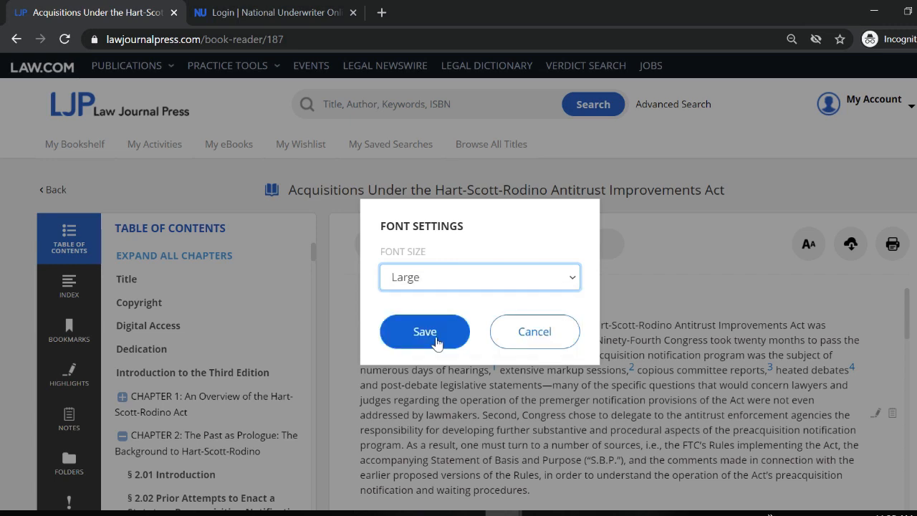
pyautogui.click(430, 333)
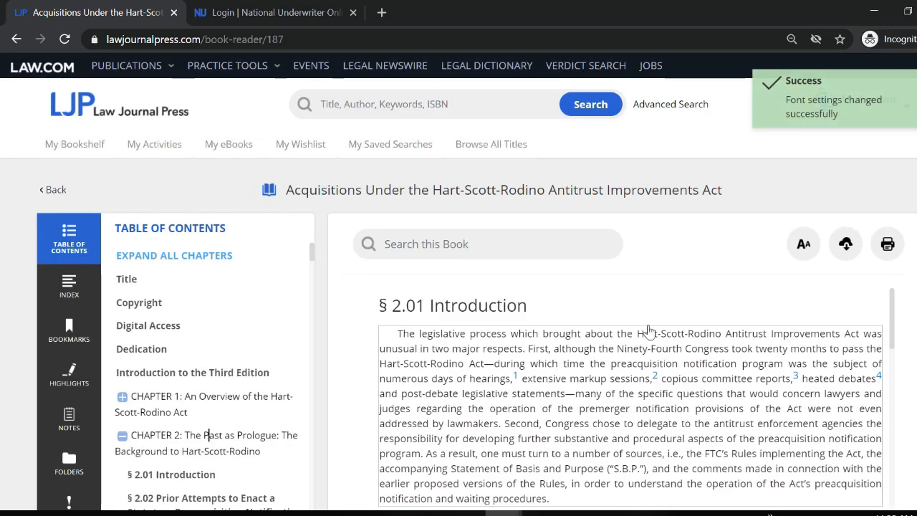
# Set the font size of the book text to Small
pyautogui.click(804, 256)
pyautogui.click(479, 277)
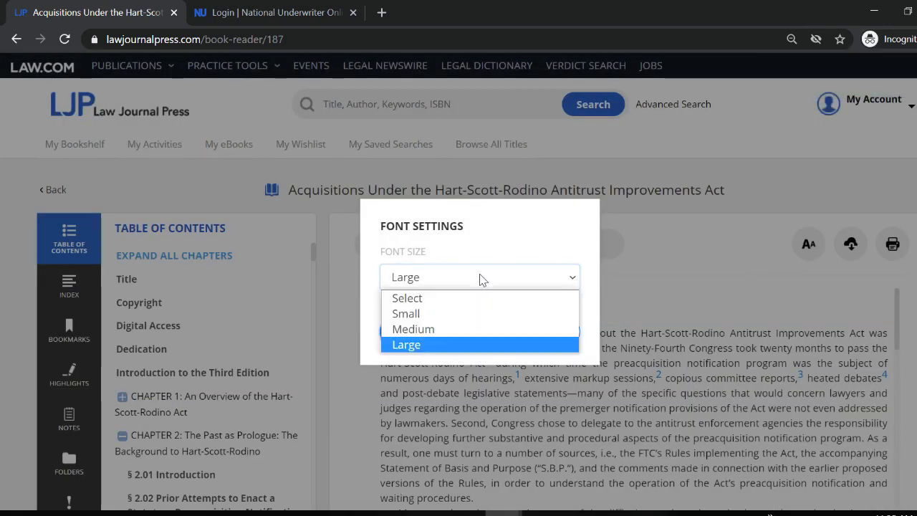
pyautogui.click(436, 314)
pyautogui.click(429, 331)
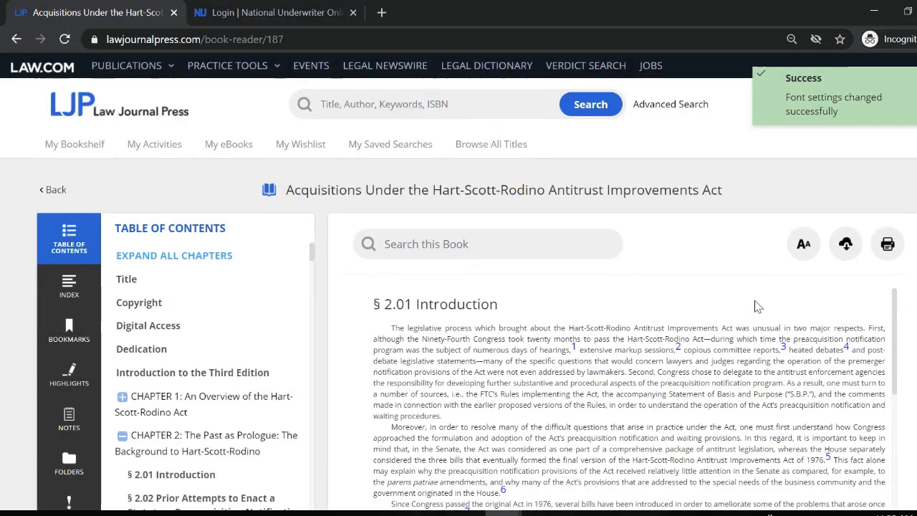
# Export the current section, § 2.01 Introduction, in .pdf (Acrobat PDF) format
pyautogui.click(847, 244)
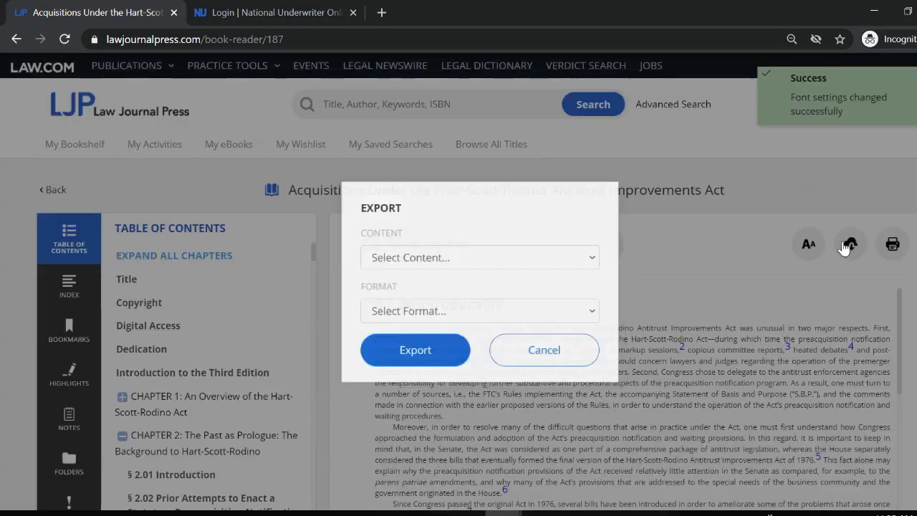
pyautogui.click(411, 258)
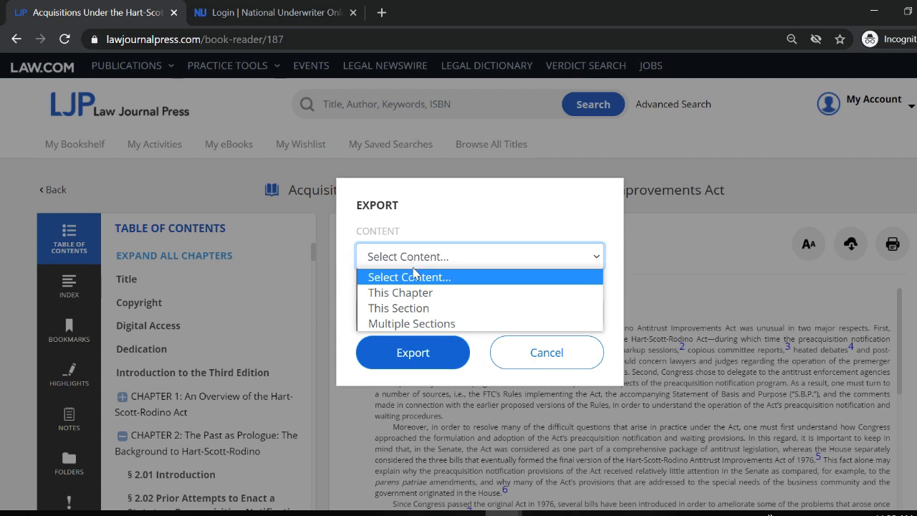
pyautogui.click(412, 309)
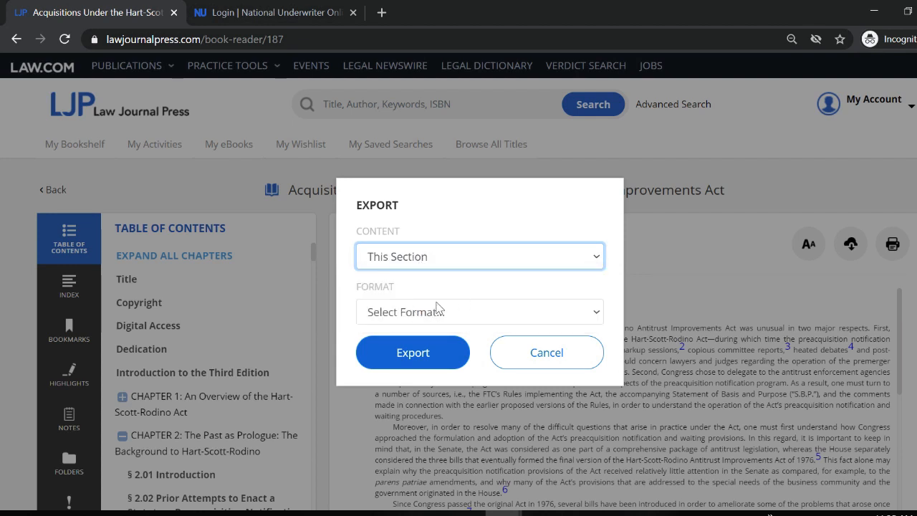
pyautogui.click(440, 310)
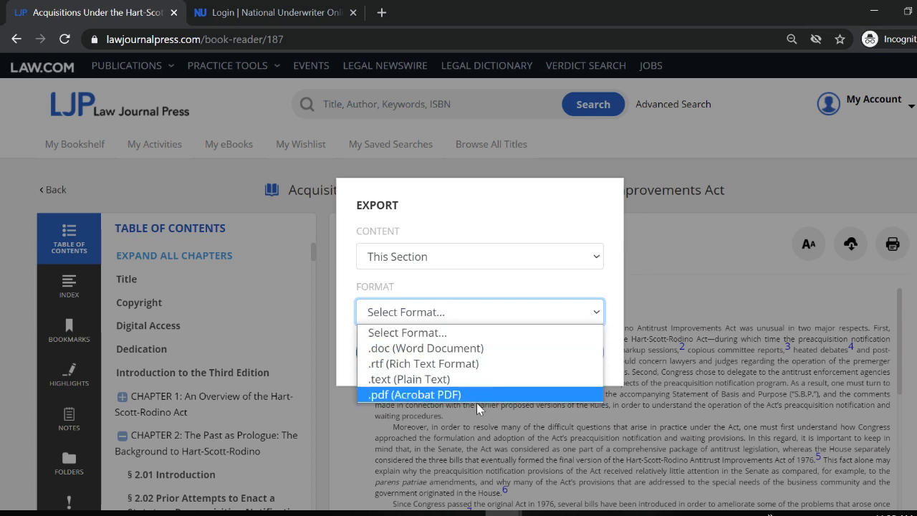
pyautogui.click(443, 395)
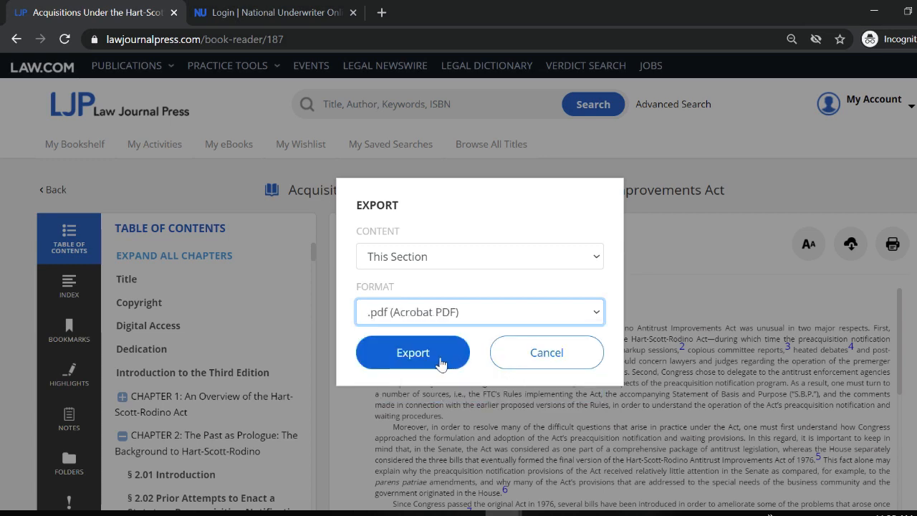
pyautogui.click(440, 362)
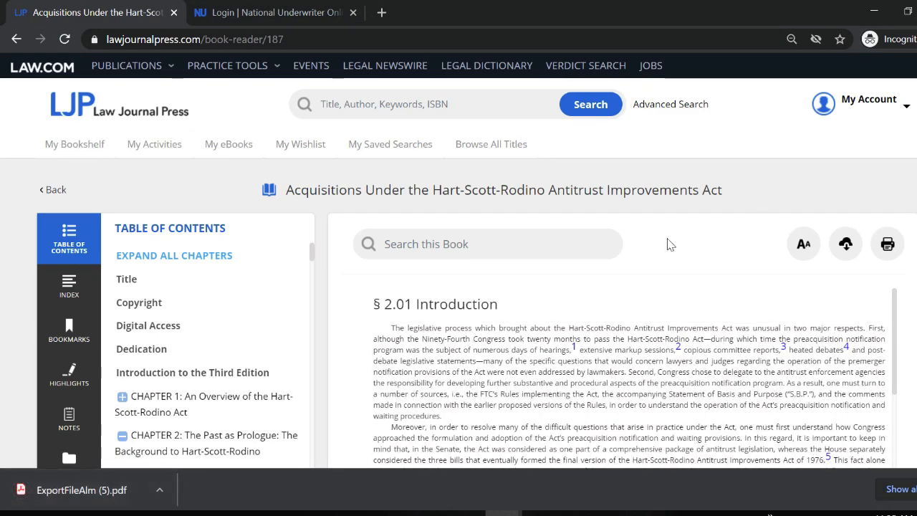
# Print multiple sections of the book, choosing § 6.09 Governmental Exemptions and § 6.10 Transactions Specifically Exempted from the Antitrust Laws
pyautogui.click(888, 244)
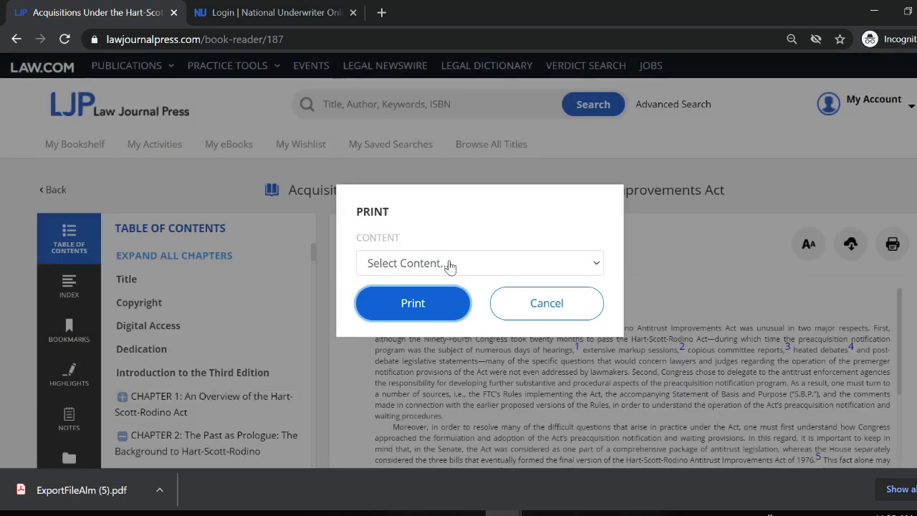
pyautogui.click(450, 267)
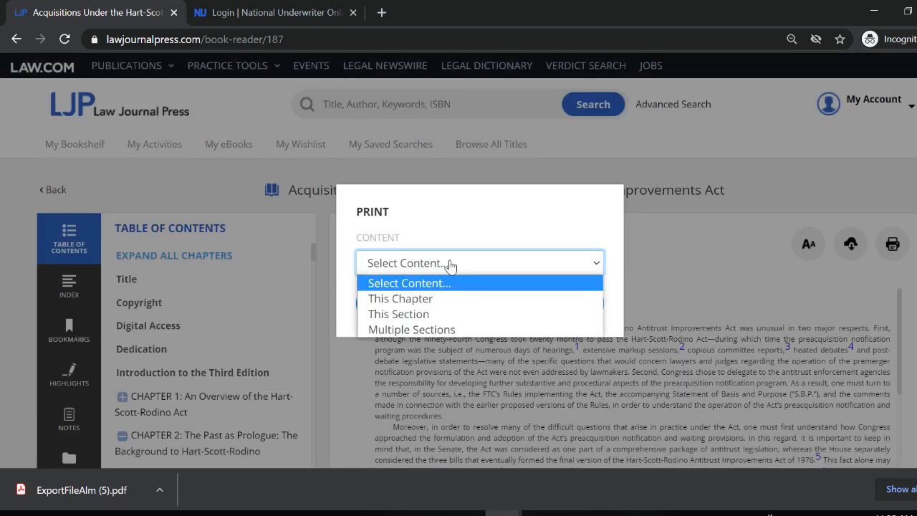
pyautogui.click(426, 330)
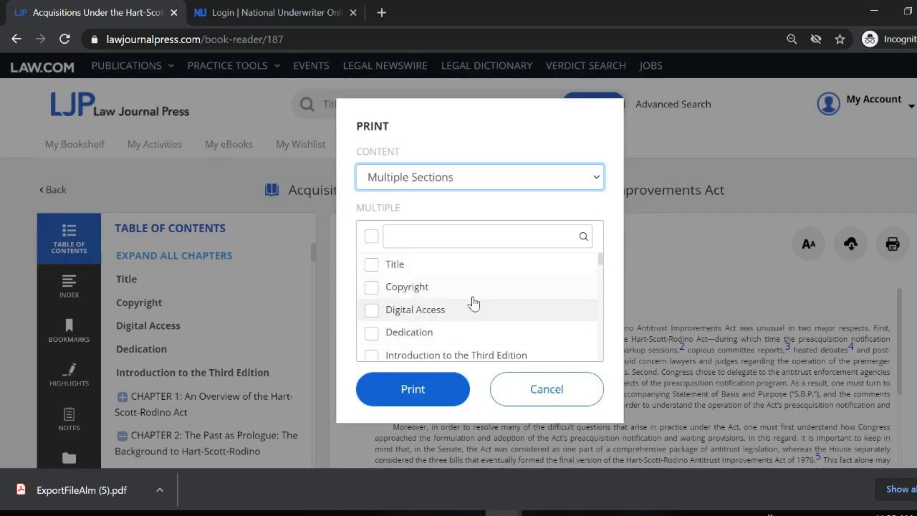
pyautogui.scroll(-15, 602, 266)
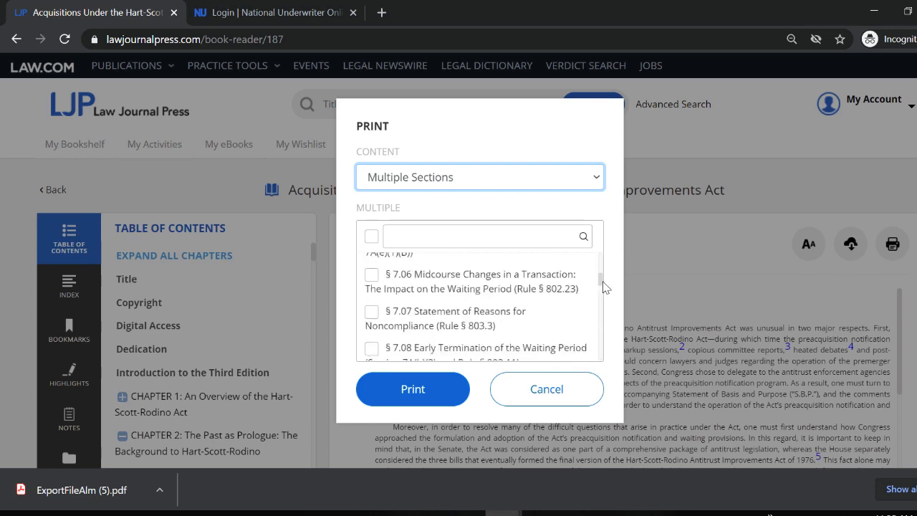
pyautogui.scroll(5, 604, 291)
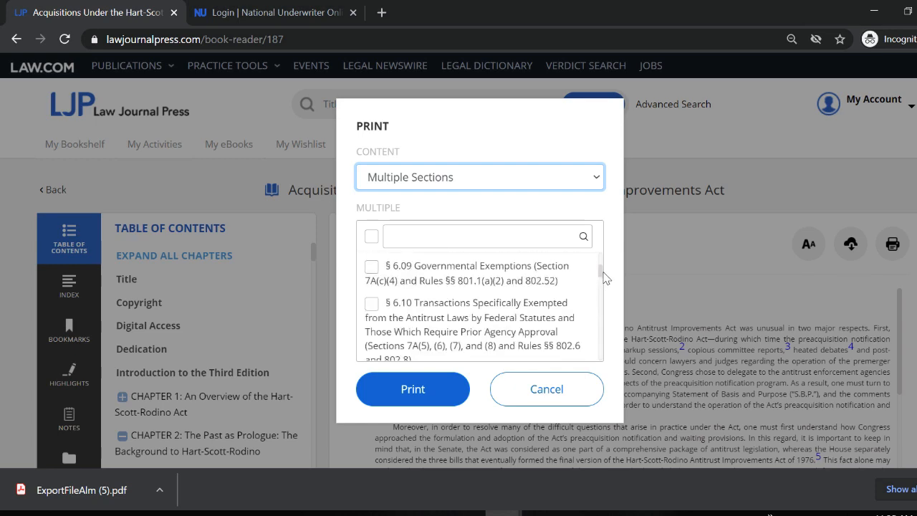
pyautogui.click(371, 303)
pyautogui.click(371, 266)
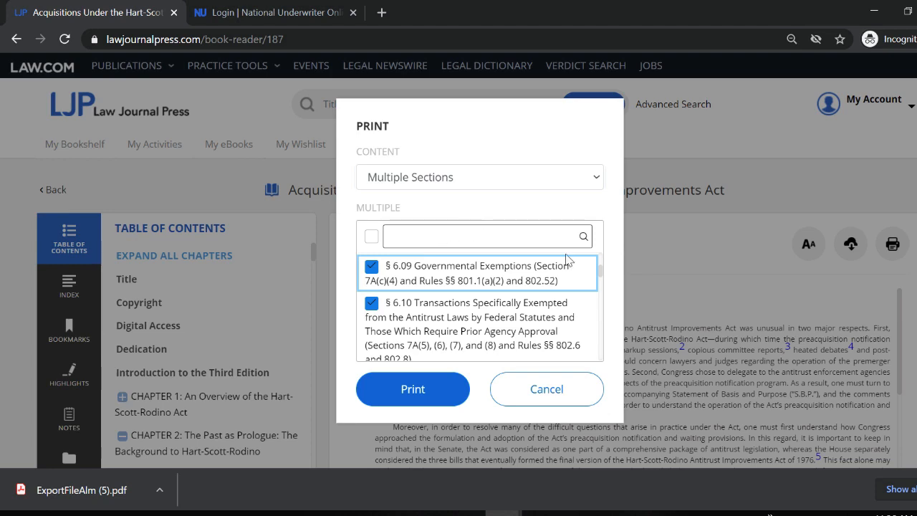
pyautogui.click(413, 390)
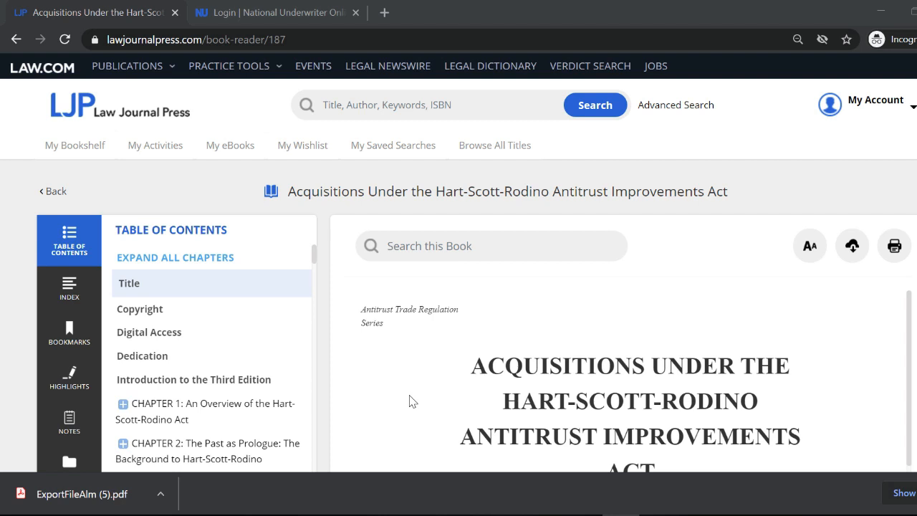
# Search this book for "Jurisdictional Requirements", then exit the in-book search
pyautogui.scroll(-1, 425, 364)
pyautogui.scroll(1, 425, 365)
pyautogui.click(395, 246)
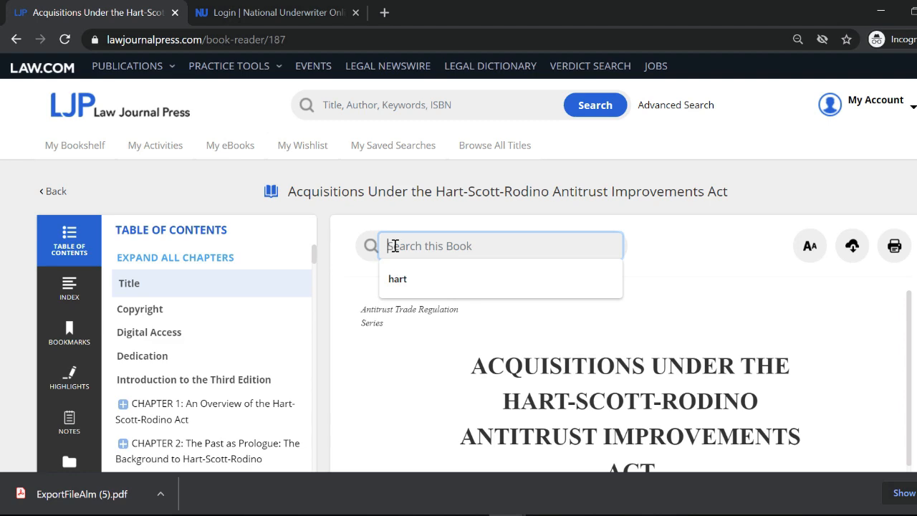
pyautogui.write('Jurisdictional Requirements')
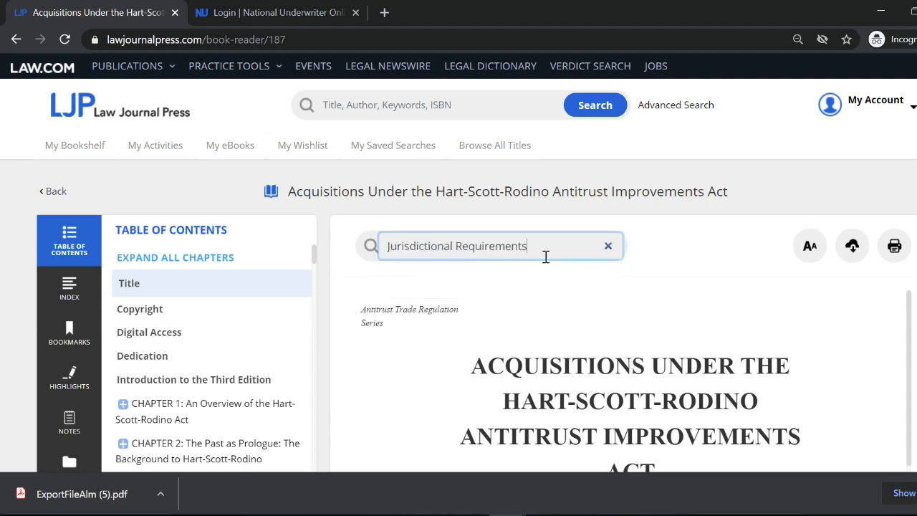
pyautogui.press('Return')
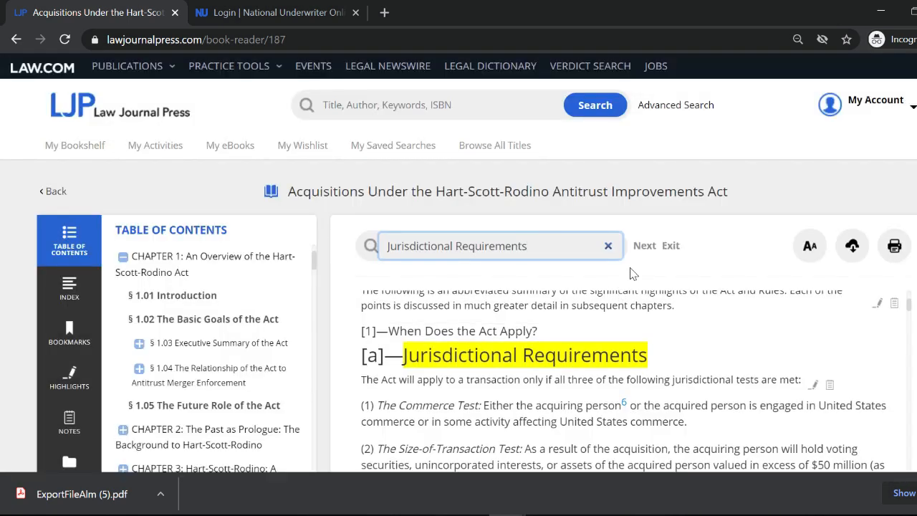
pyautogui.click(671, 247)
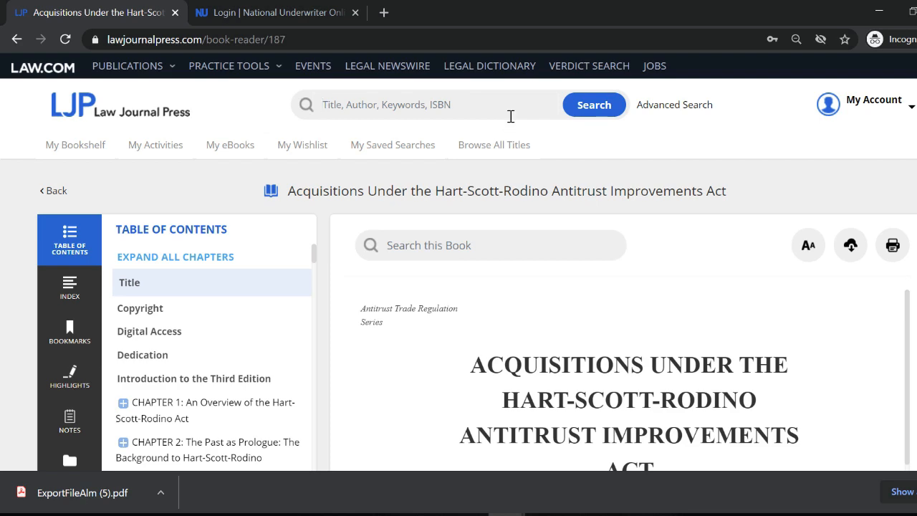
# In Advanced Search, include the National Underwriter Online Library and review the available Category, Topic and State filter options
pyautogui.click(676, 106)
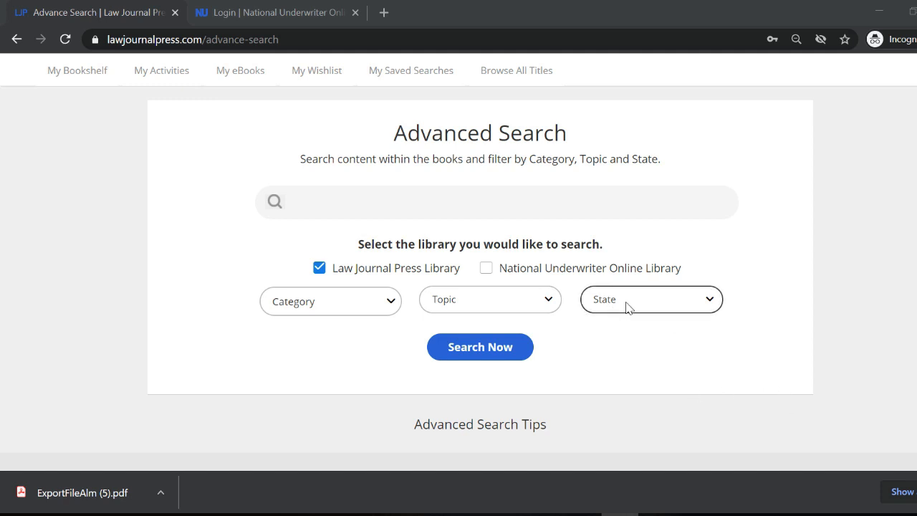
pyautogui.click(486, 271)
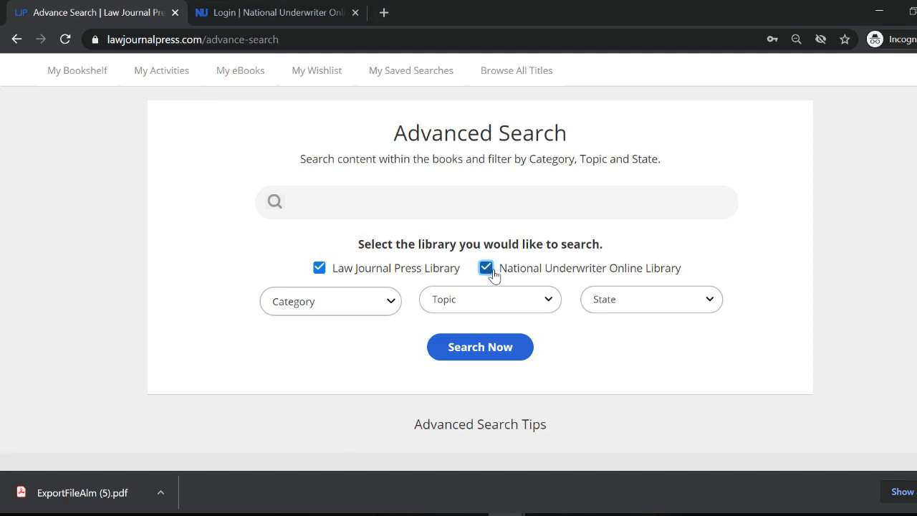
pyautogui.click(385, 307)
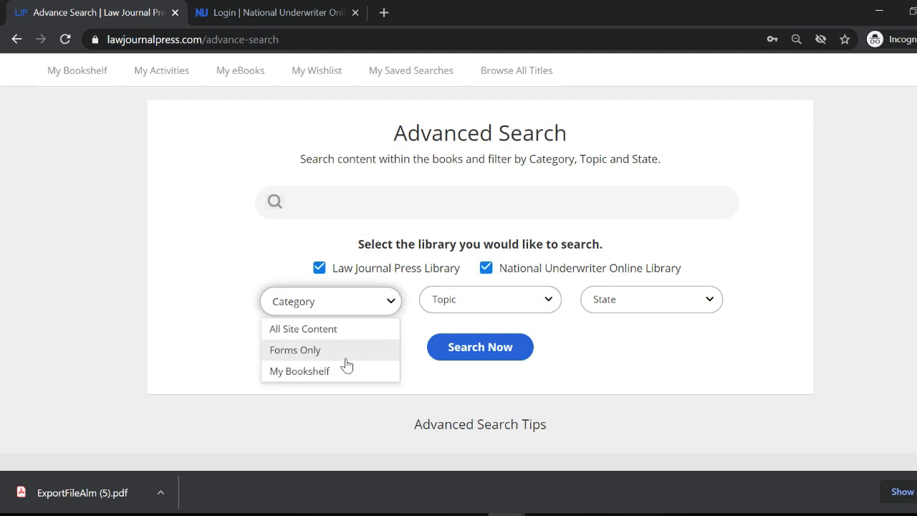
pyautogui.click(547, 304)
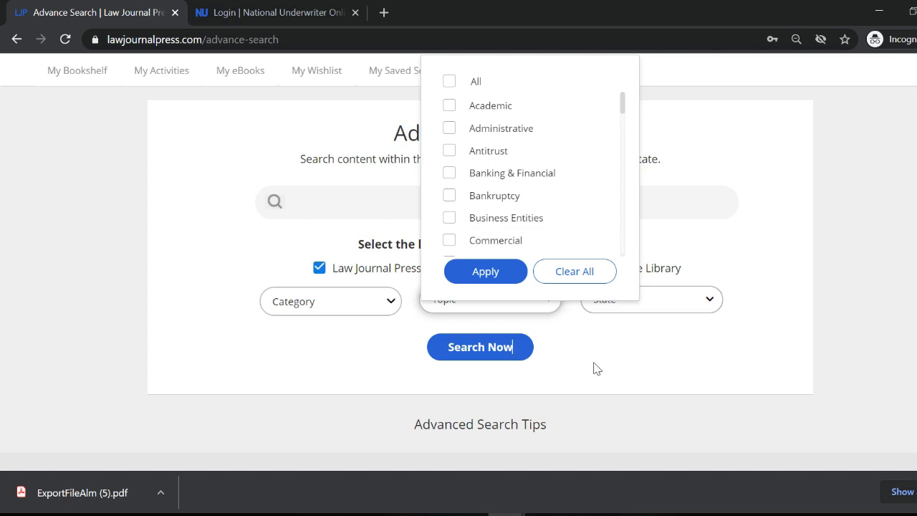
pyautogui.click(651, 309)
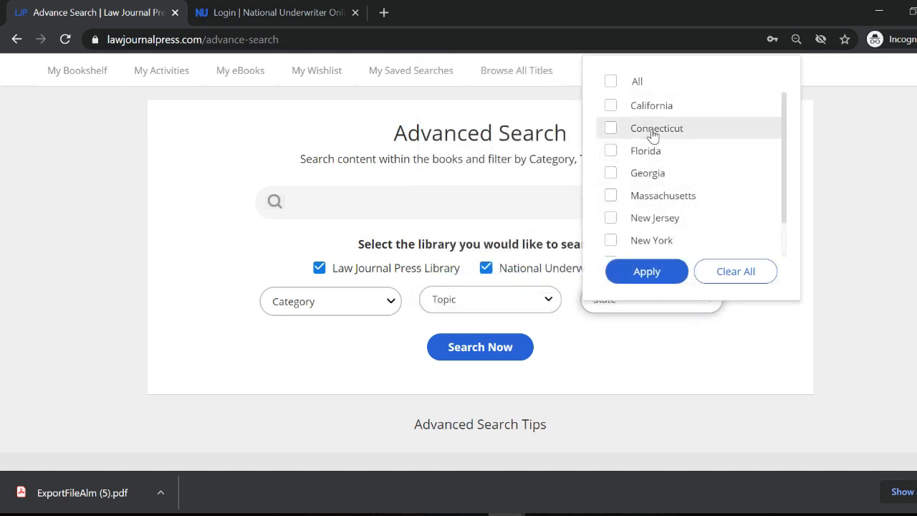
pyautogui.click(625, 358)
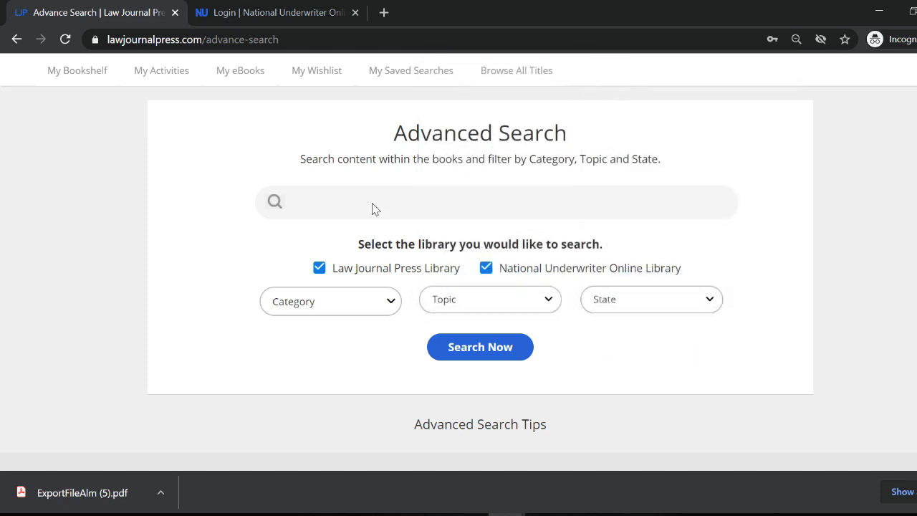
# Read through the Advanced Search Tips on single terms, AND, NOT, OR, nested and exact-phrase searches, and close them
pyautogui.click(483, 426)
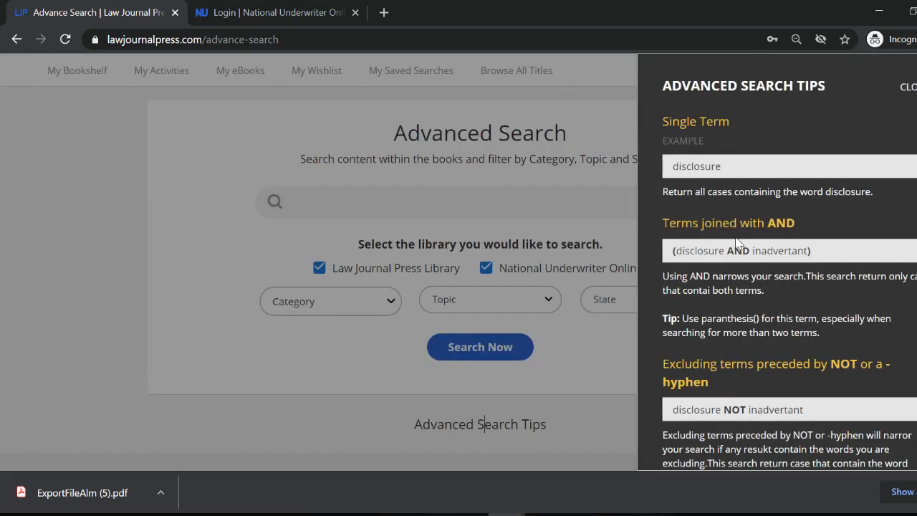
pyautogui.scroll(-5, 746, 298)
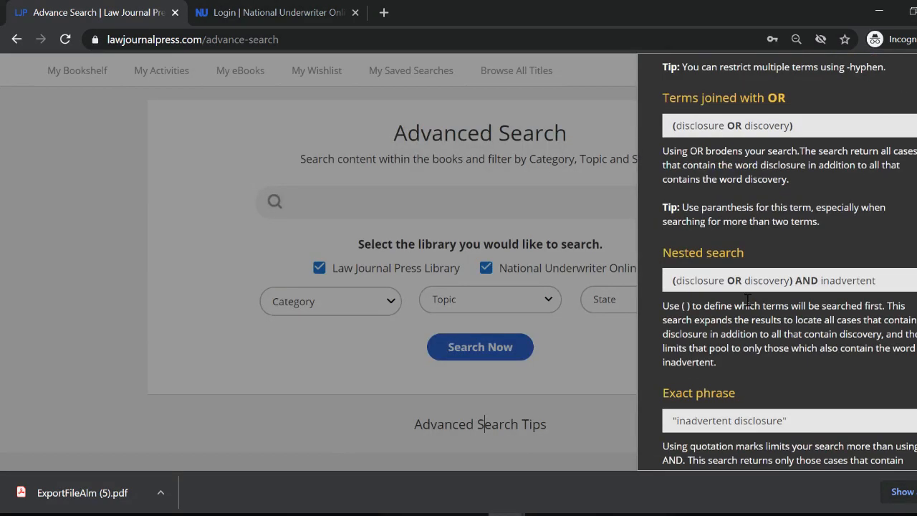
pyautogui.scroll(6, 748, 301)
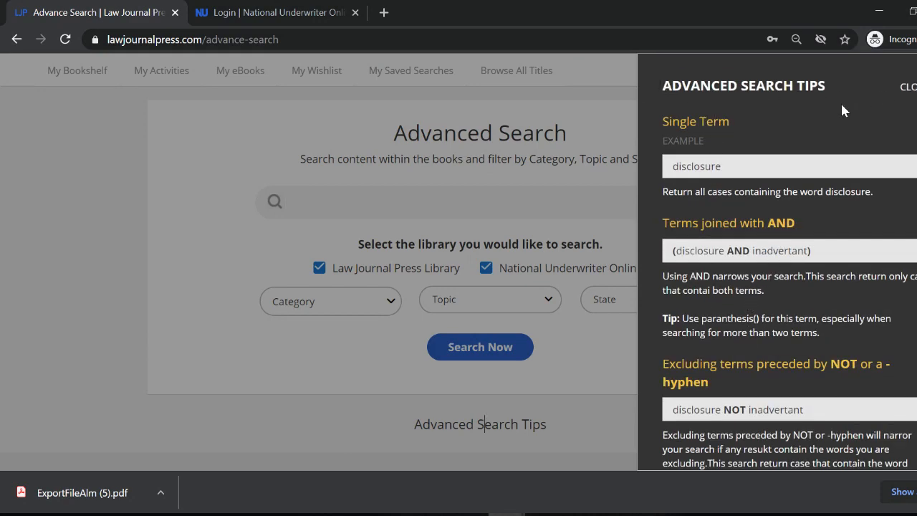
pyautogui.scroll(-8, 759, 337)
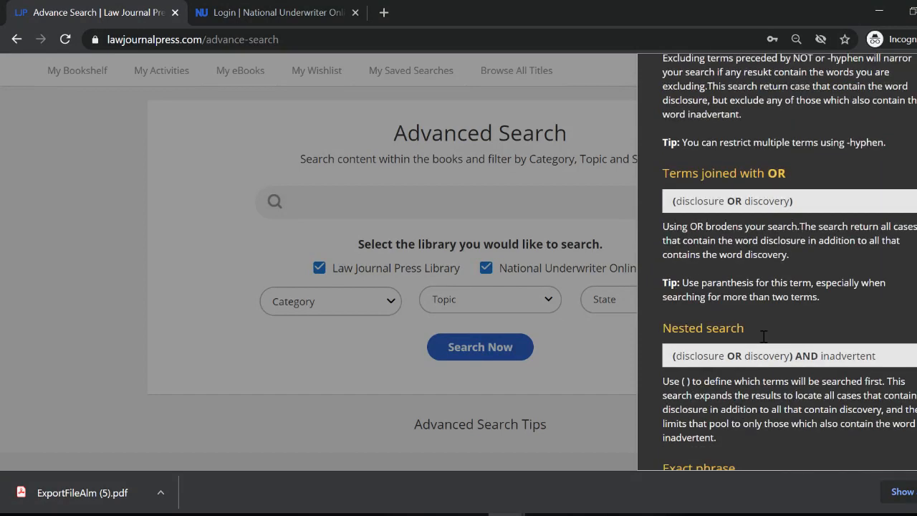
pyautogui.scroll(10, 822, 175)
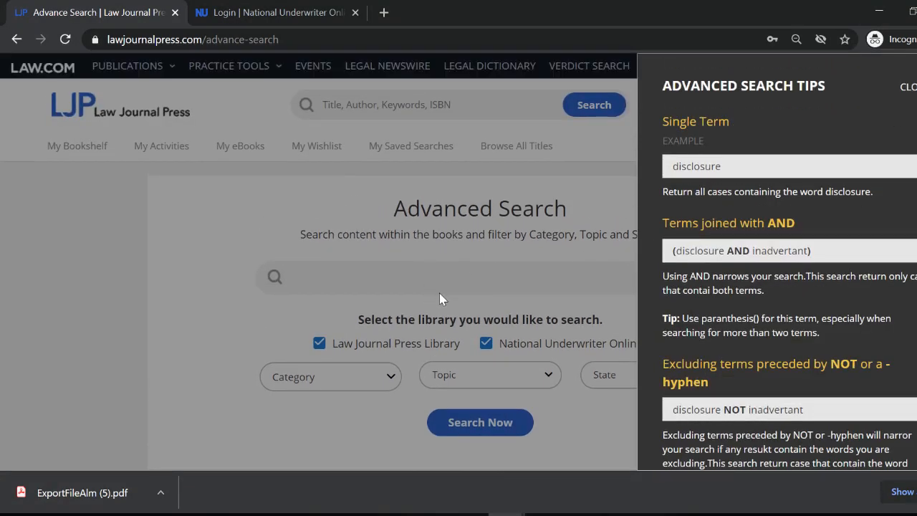
pyautogui.click(909, 86)
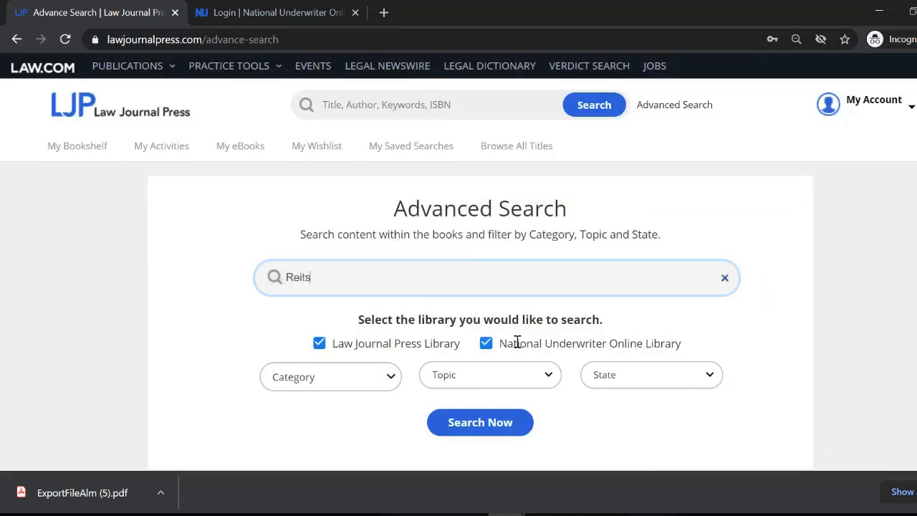
# Search both libraries for "Reits" and expand the context matches for REITs: Mergers and Acquisitions
pyautogui.click(480, 426)
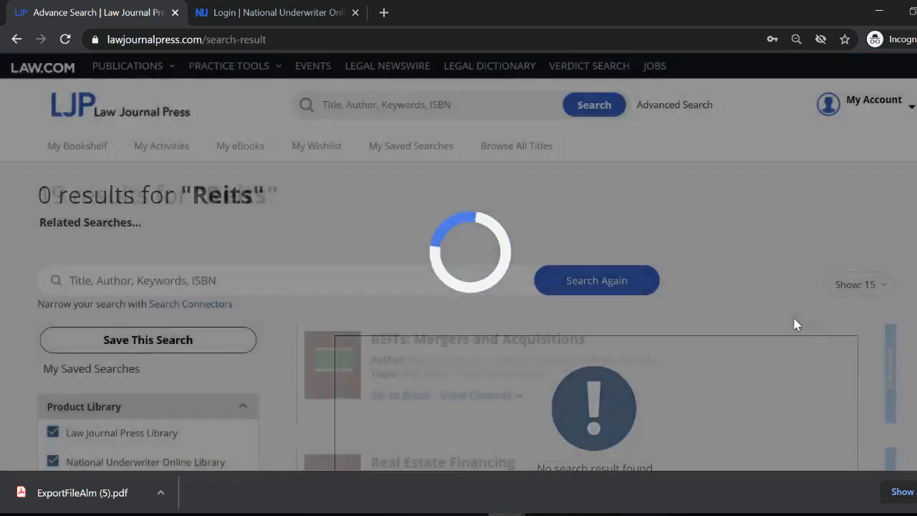
pyautogui.scroll(-1, 781, 333)
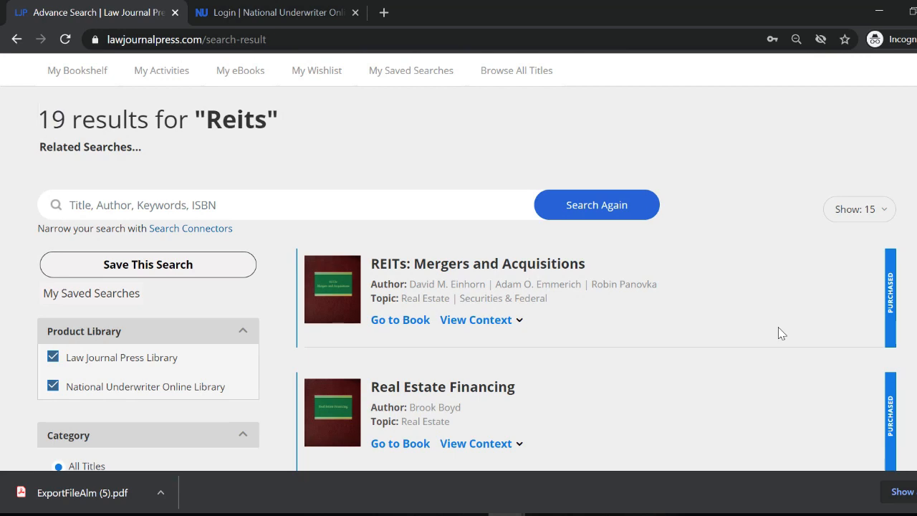
pyautogui.scroll(-8, 782, 333)
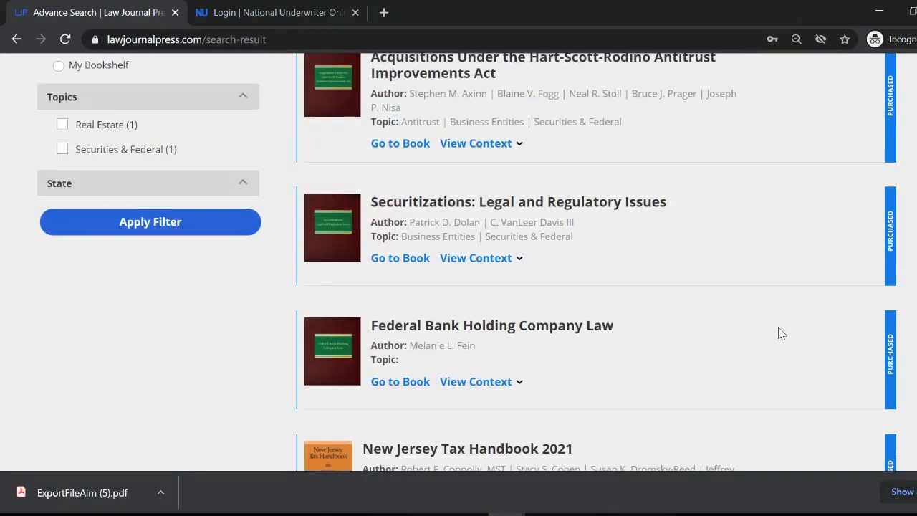
pyautogui.scroll(7, 781, 333)
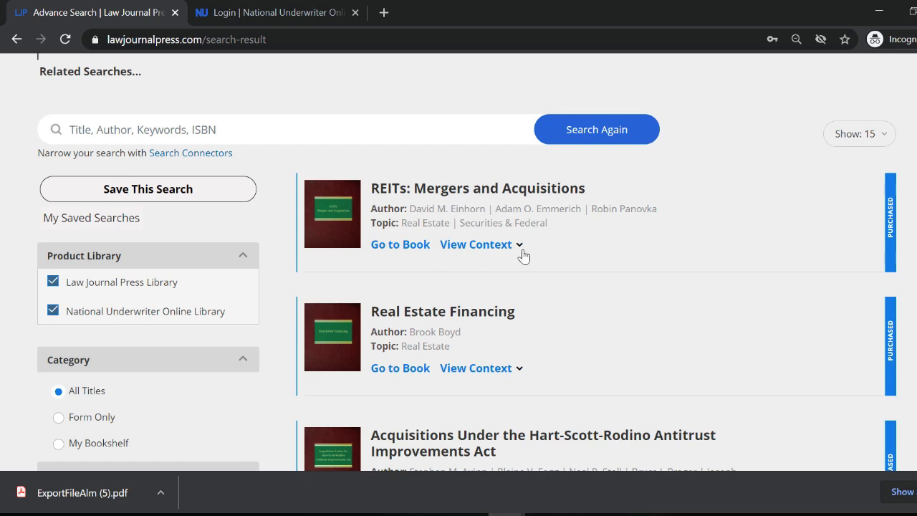
pyautogui.scroll(-3, 594, 332)
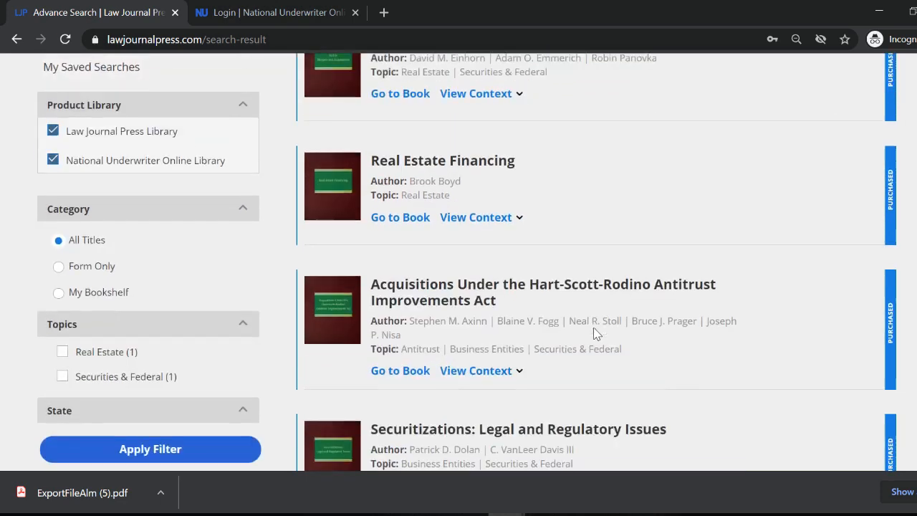
pyautogui.scroll(3, 599, 333)
pyautogui.click(521, 243)
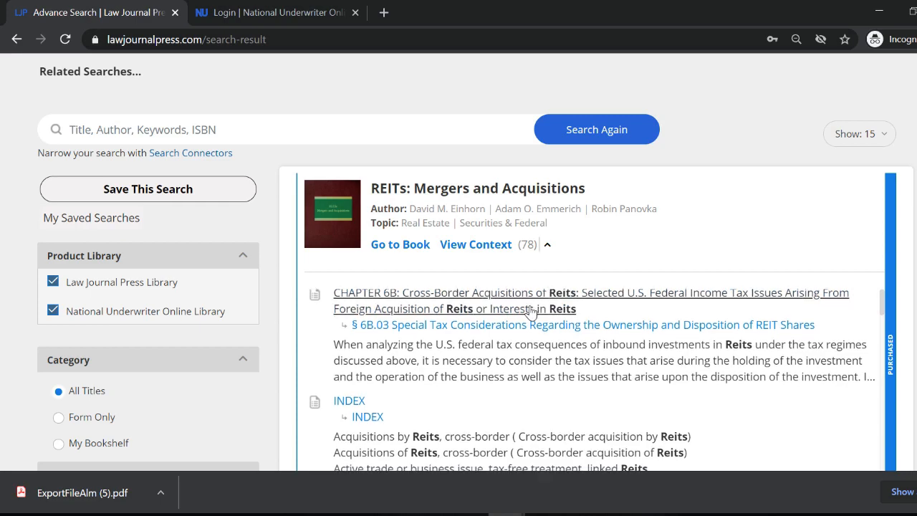
# Read through the context matches for REITs: Mergers and Acquisitions and collapse them
pyautogui.scroll(-5, 528, 307)
pyautogui.scroll(-10, 531, 309)
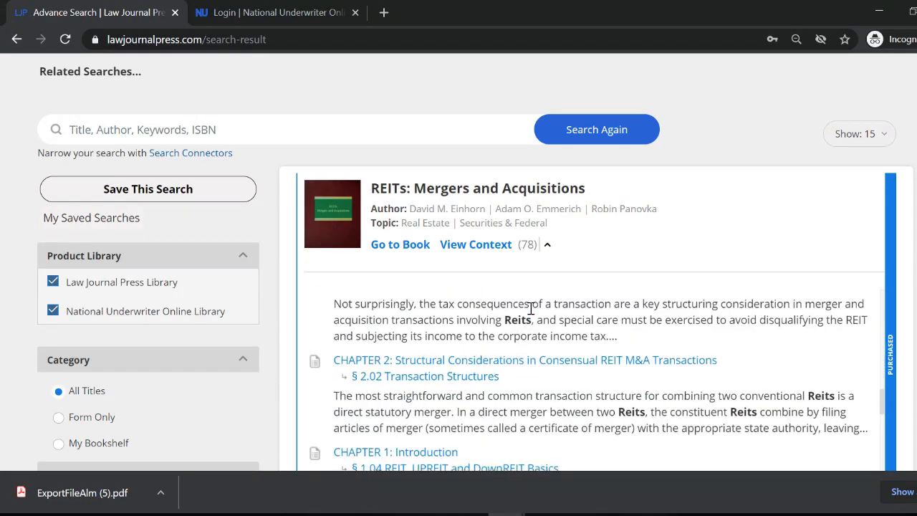
pyautogui.click(547, 246)
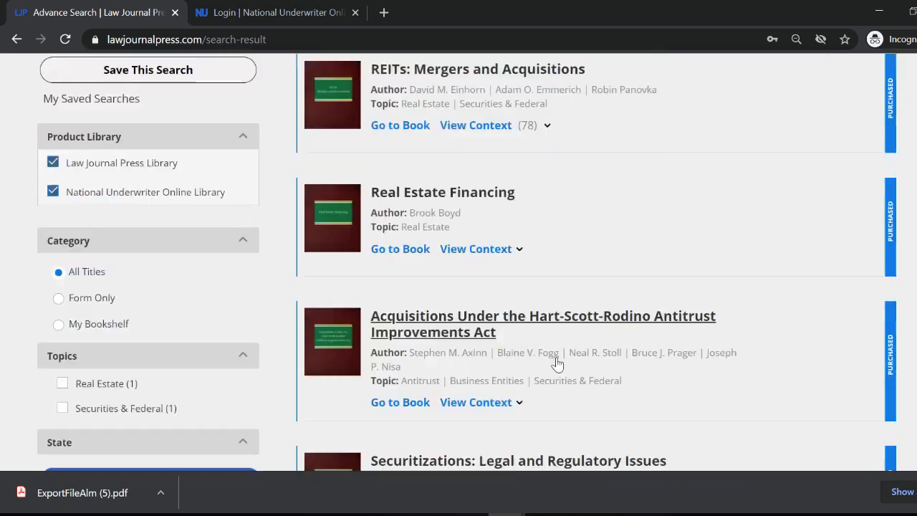
# Expand the context matches for Real Estate Financing, read through the listed chapters and appendices, and collapse them
pyautogui.scroll(-2, 553, 365)
pyautogui.click(520, 222)
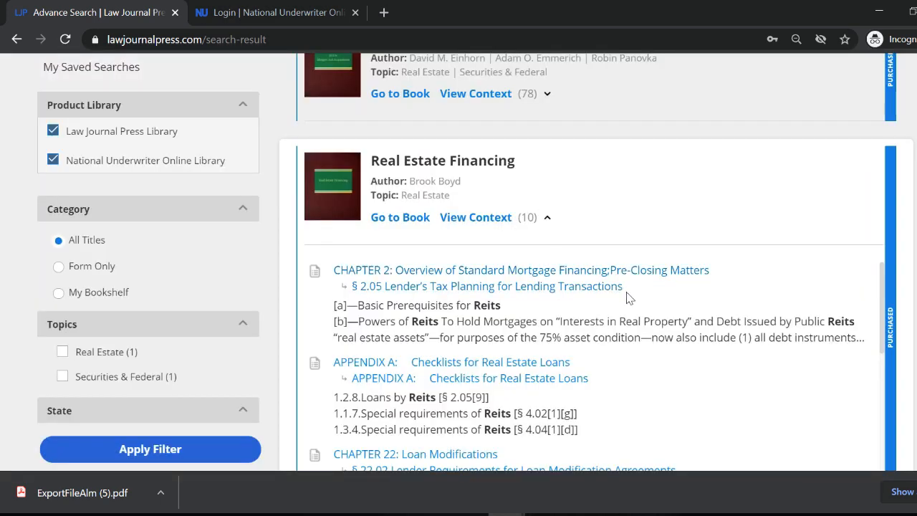
pyautogui.scroll(-3, 633, 313)
pyautogui.scroll(-2, 633, 315)
pyautogui.scroll(5, 631, 312)
pyautogui.click(471, 287)
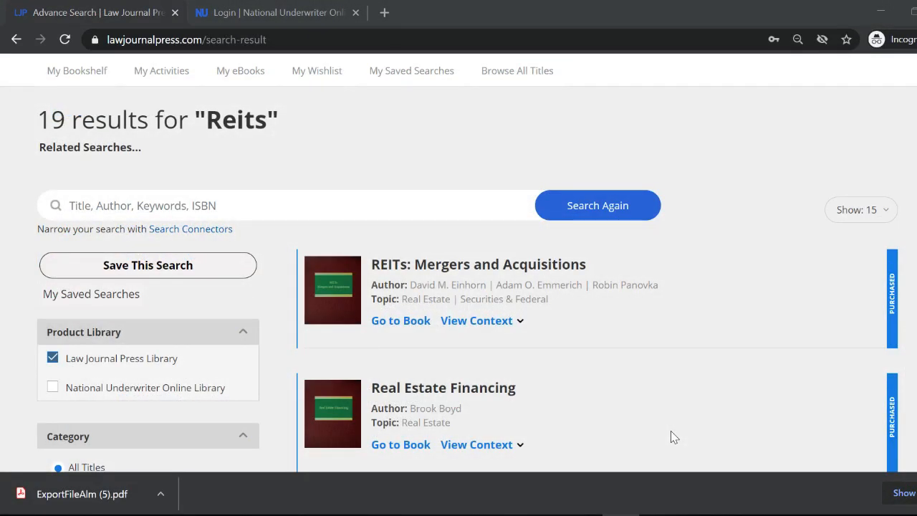
# Save the current search with the label name "Reits" and open the My Saved Searches page
pyautogui.scroll(-2, 673, 429)
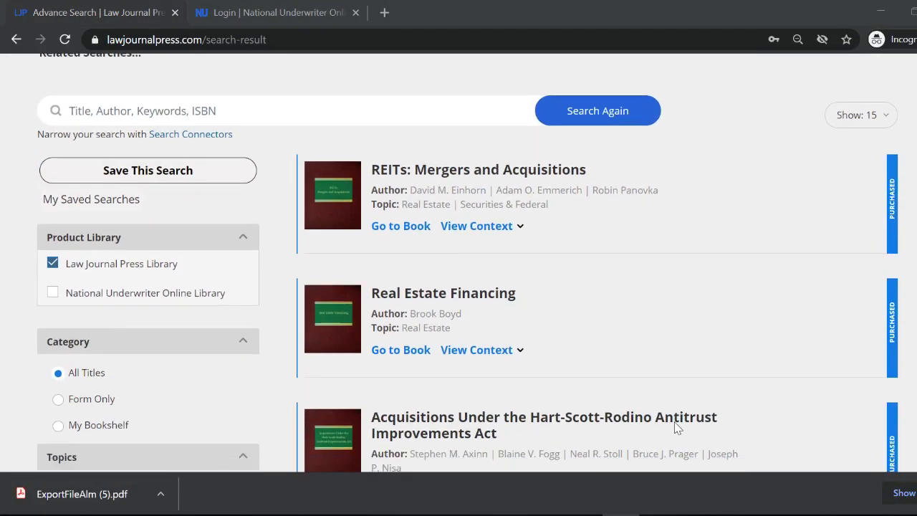
pyautogui.scroll(-1, 676, 428)
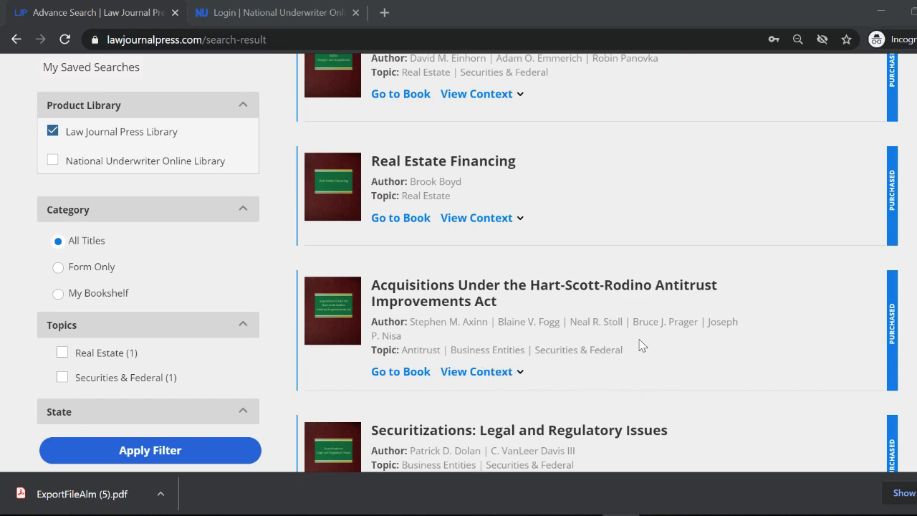
pyautogui.scroll(4, 642, 345)
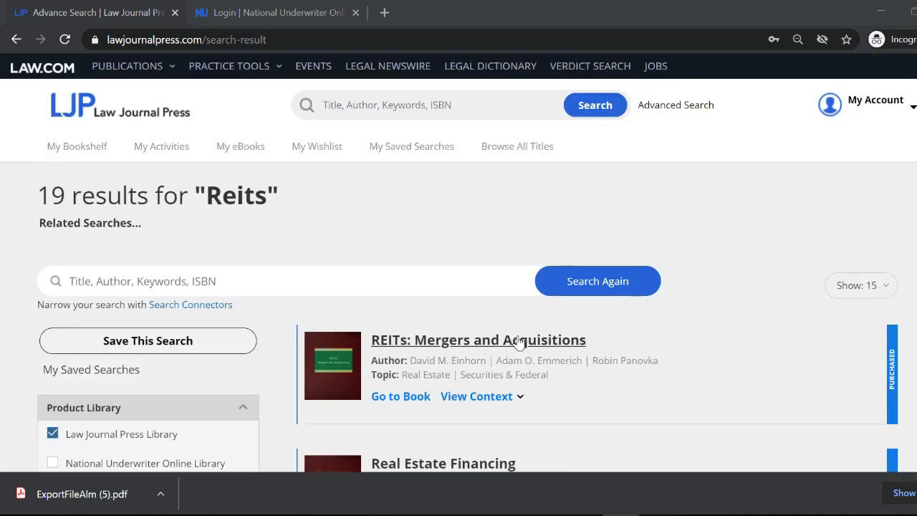
pyautogui.click(127, 349)
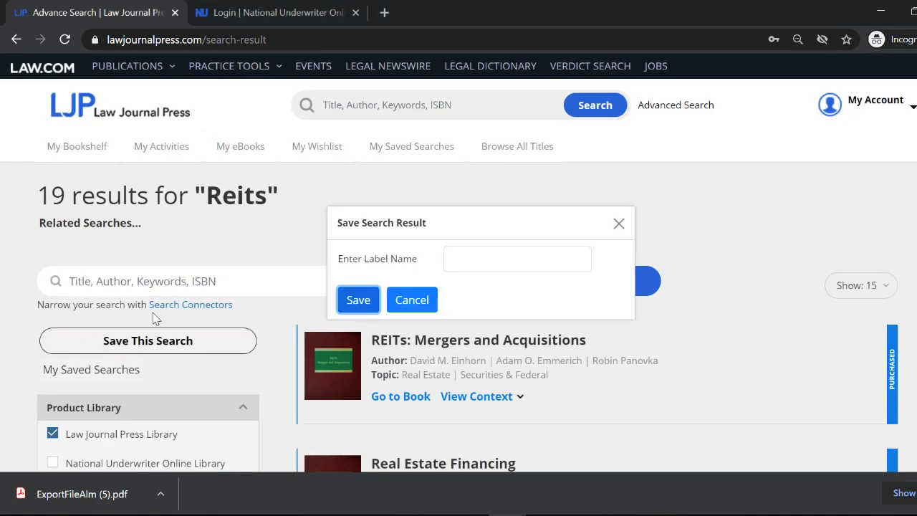
pyautogui.click(467, 265)
pyautogui.write('Reits')
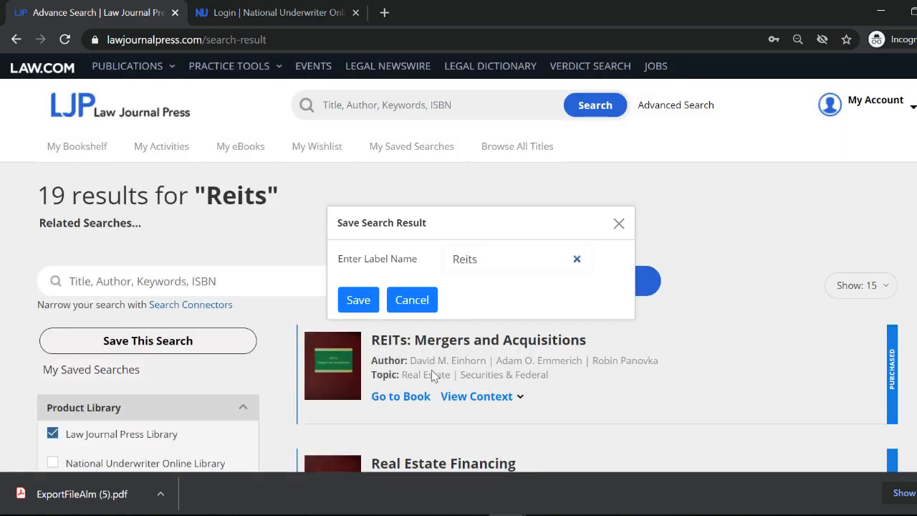
pyautogui.click(358, 300)
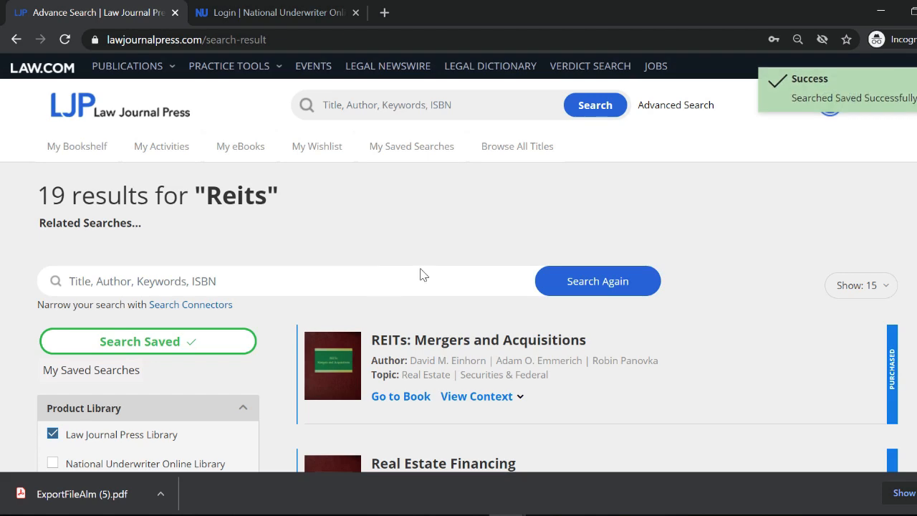
pyautogui.click(422, 153)
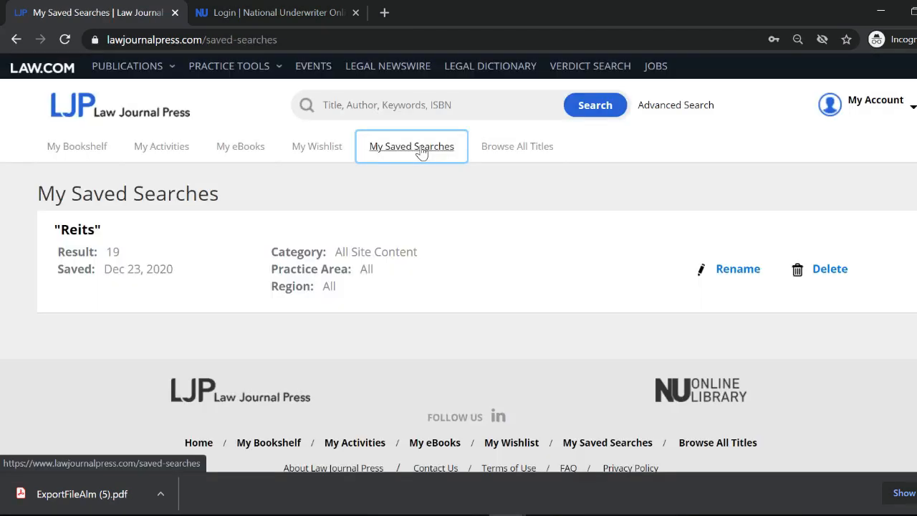